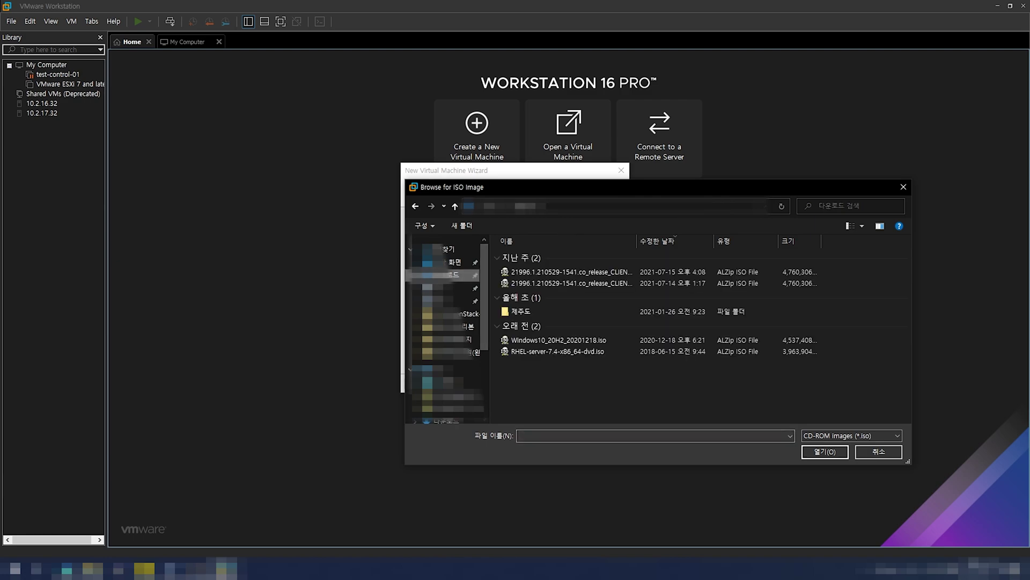
- Use the 21996 Windows ISO as installer with guest OS Microsoft Windows, Windows 10 x64
{"action": "double_click", "coordinate": [569, 271]}
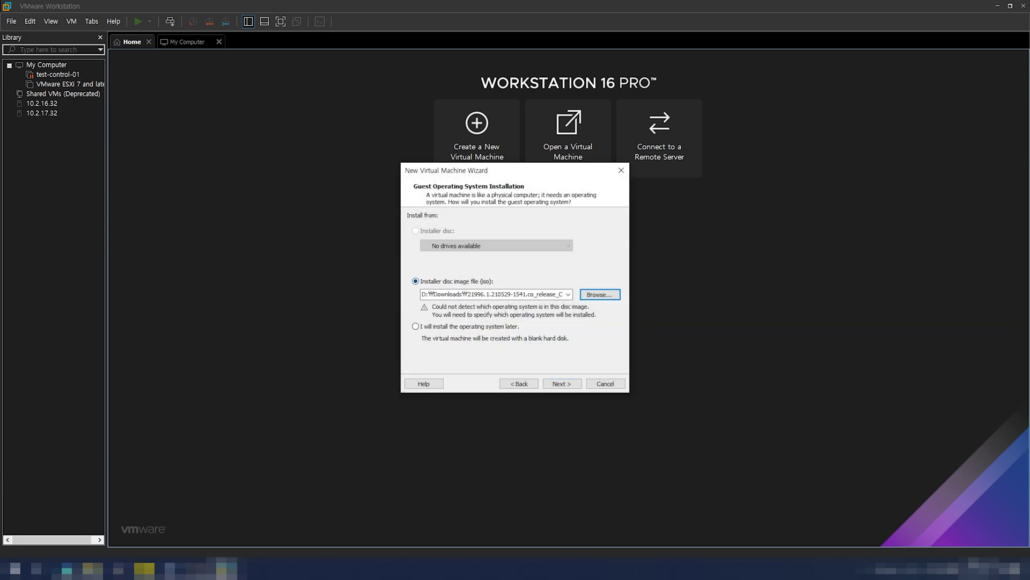
{"action": "key", "text": "Return"}
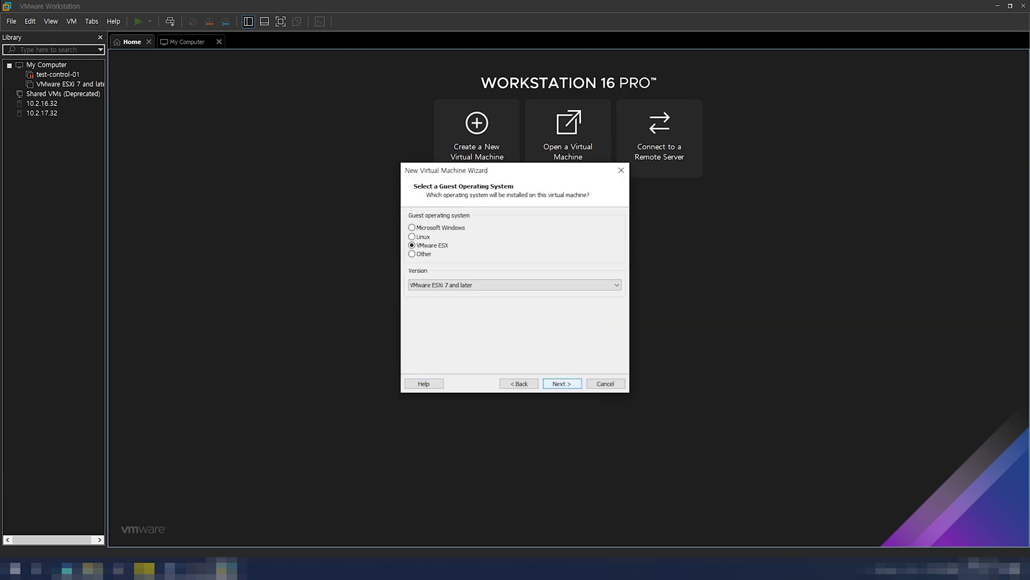
{"action": "left_click", "coordinate": [440, 228]}
{"action": "left_click", "coordinate": [489, 285]}
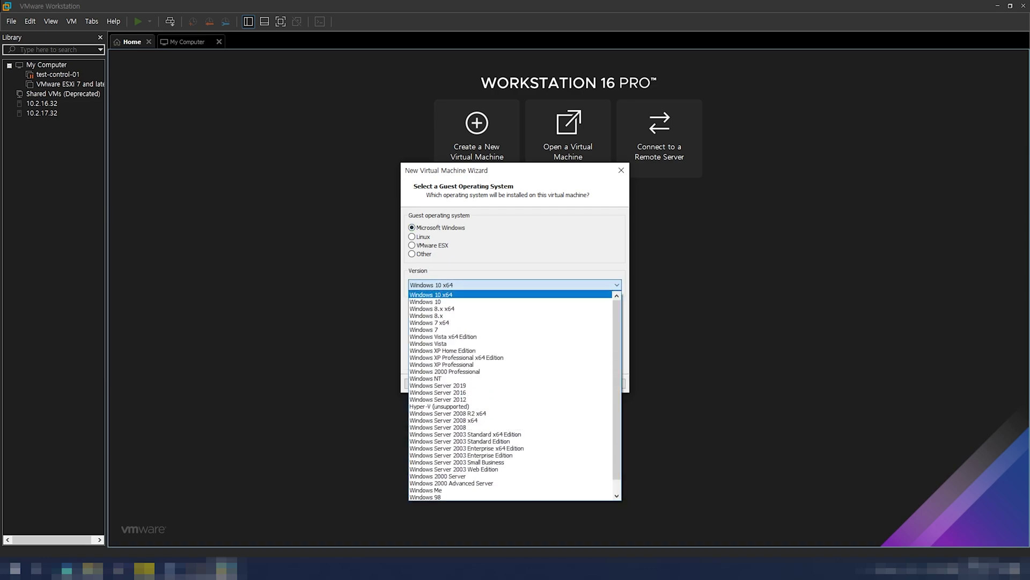
{"action": "key", "text": "Return"}
{"action": "key", "text": "Return"}
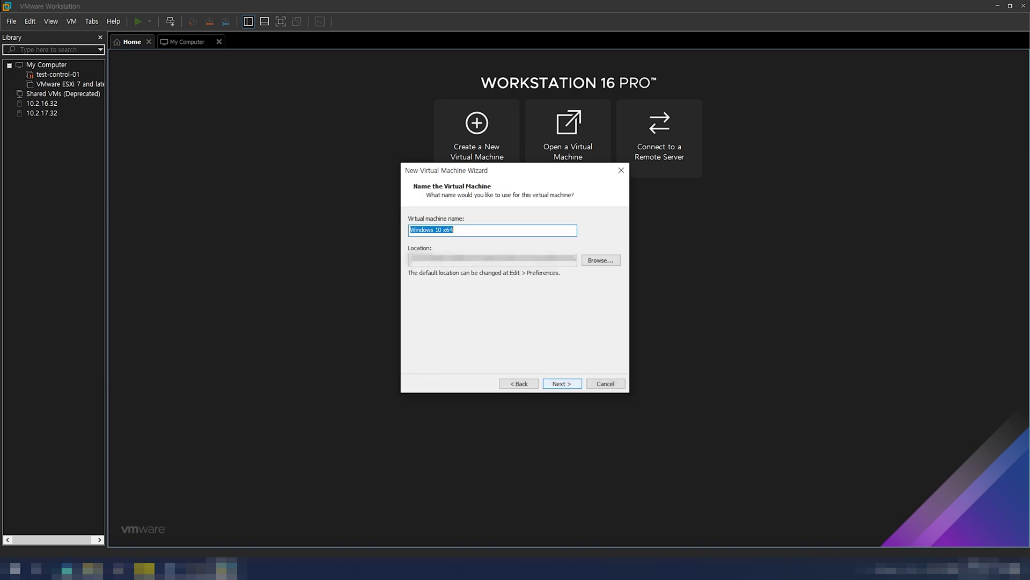
- Store the VM in D:\VMware\Windows11, then go past the naming, firmware and processor pages
{"action": "left_click", "coordinate": [601, 260]}
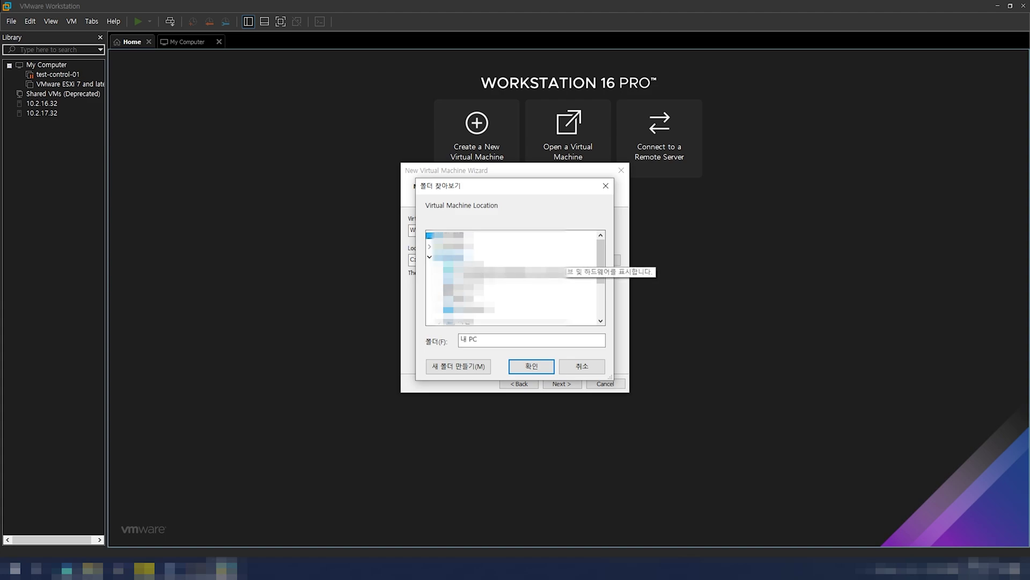
{"action": "left_click", "coordinate": [475, 290]}
{"action": "scroll", "coordinate": [476, 305], "scroll_direction": "down", "scroll_amount": 1}
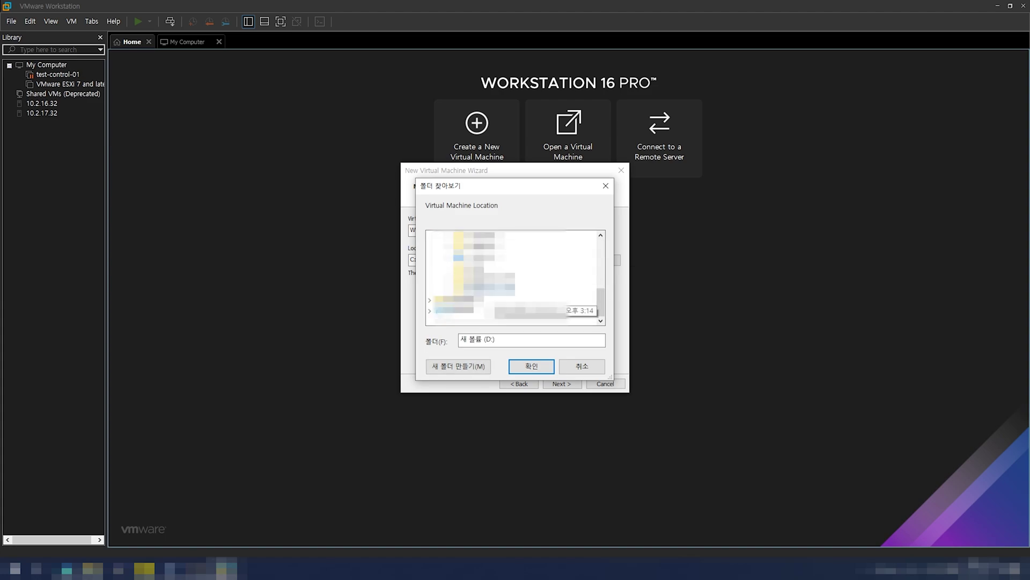
{"action": "scroll", "coordinate": [537, 277], "scroll_direction": "up", "scroll_amount": 2}
{"action": "left_click", "coordinate": [483, 234]}
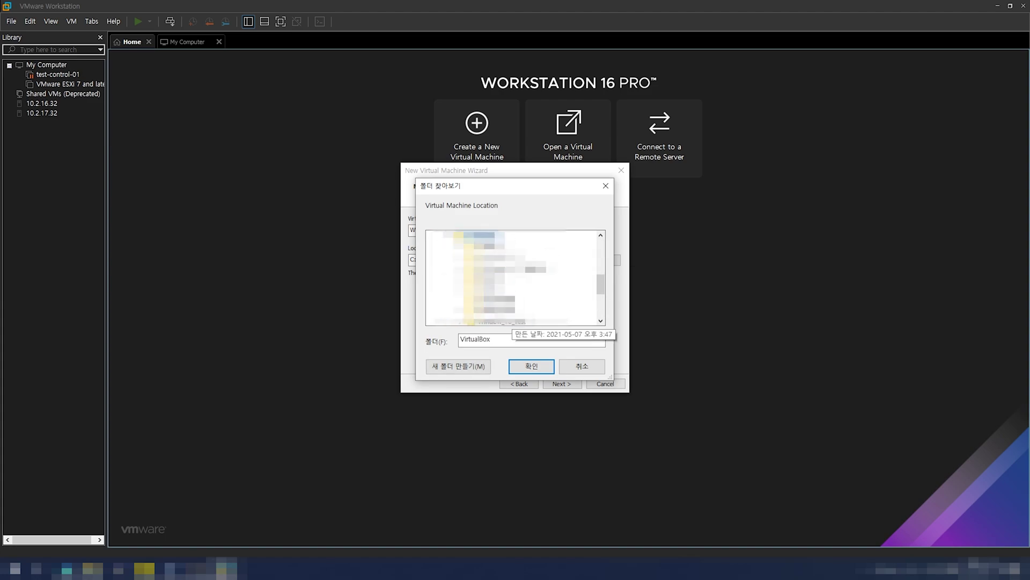
{"action": "scroll", "coordinate": [537, 301], "scroll_direction": "down", "scroll_amount": 1}
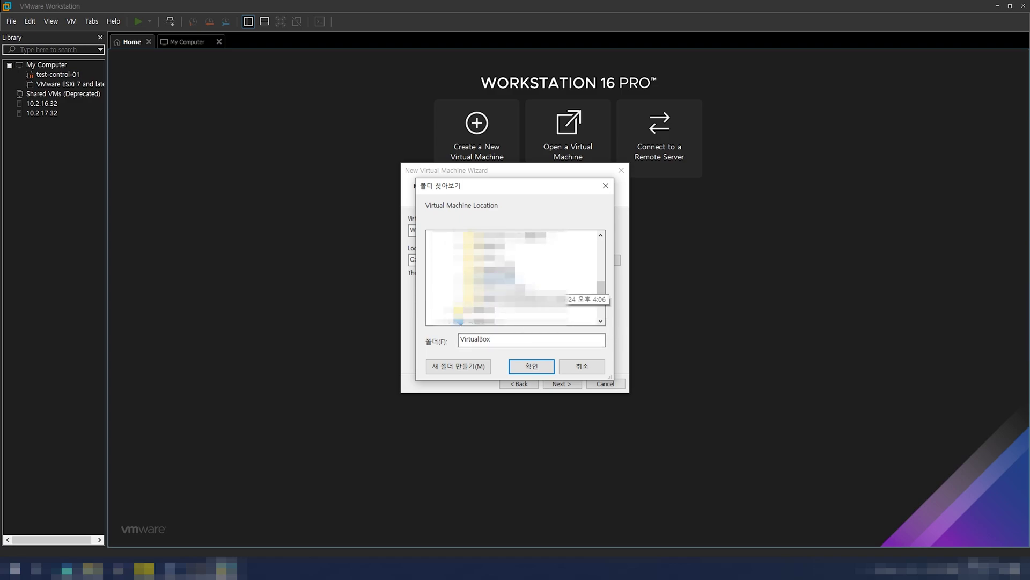
{"action": "scroll", "coordinate": [537, 300], "scroll_direction": "down", "scroll_amount": 1}
{"action": "left_click", "coordinate": [489, 309]}
{"action": "left_click", "coordinate": [483, 290]}
{"action": "left_click", "coordinate": [531, 366]}
{"action": "left_click", "coordinate": [562, 383]}
{"action": "key", "text": "Return"}
{"action": "key", "text": "Return"}
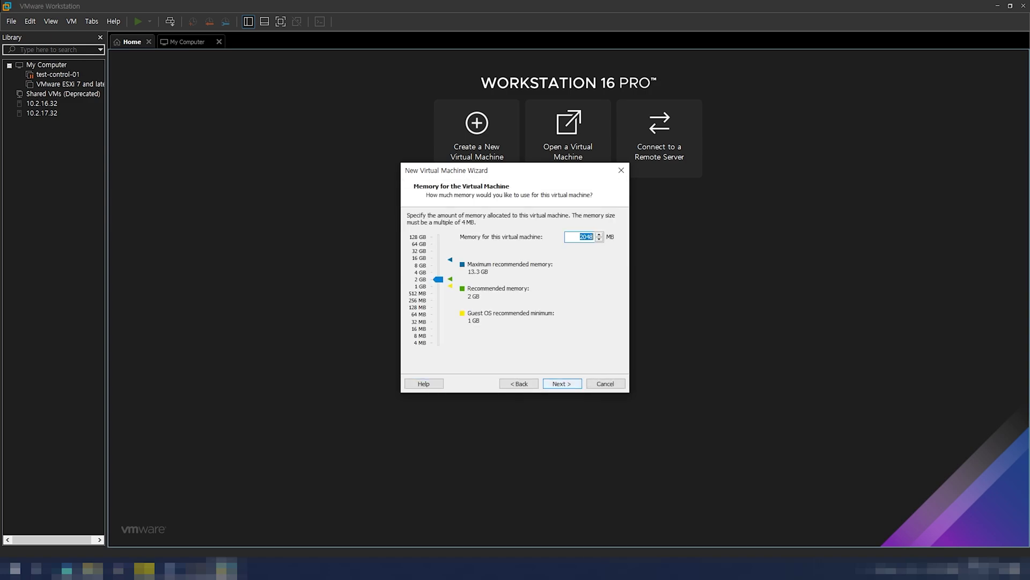
- Raise memory to 8192 MB, keep the NVMe disk, enter the disk size and finish the wizard
{"action": "key", "text": "Up"}
{"action": "key", "text": "Up"}
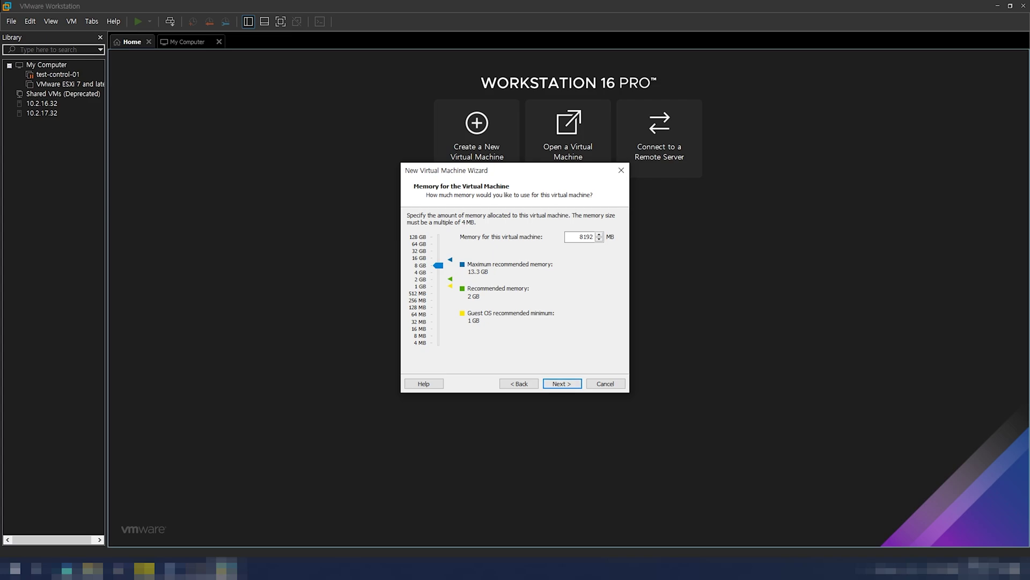
{"action": "key", "text": "Return"}
{"action": "key", "text": "Return"}
{"action": "key", "text": "Return"}
{"action": "key", "text": "Return"}
{"action": "key", "text": "Return"}
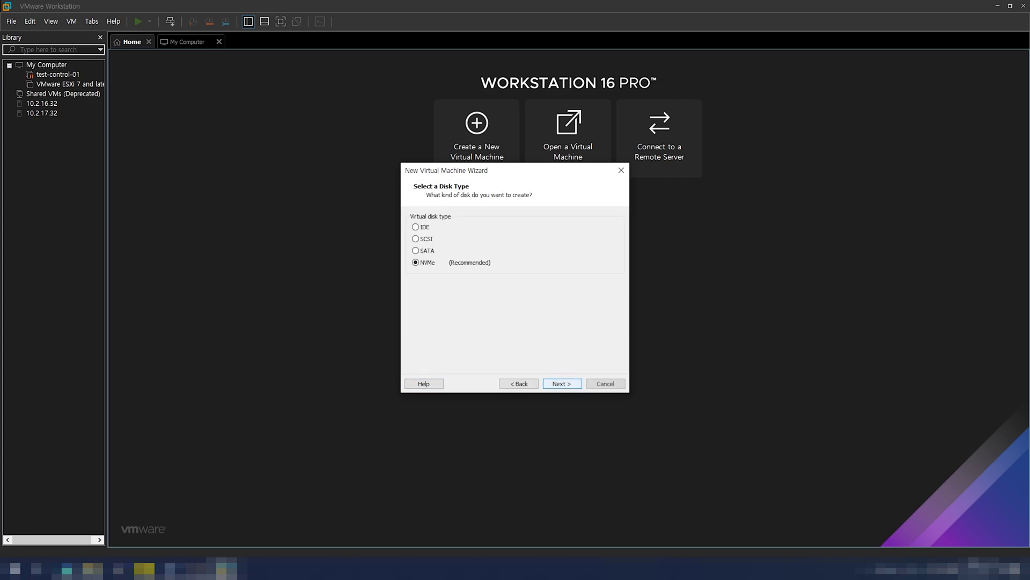
{"action": "type", "text": "100"}
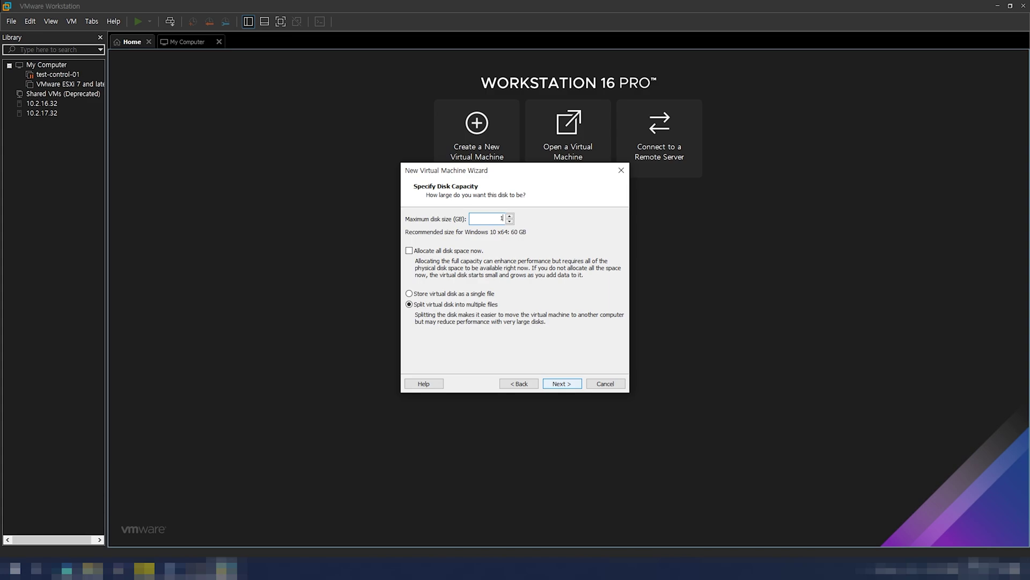
{"action": "key", "text": "Return"}
{"action": "key", "text": "Return"}
{"action": "key", "text": "Return"}
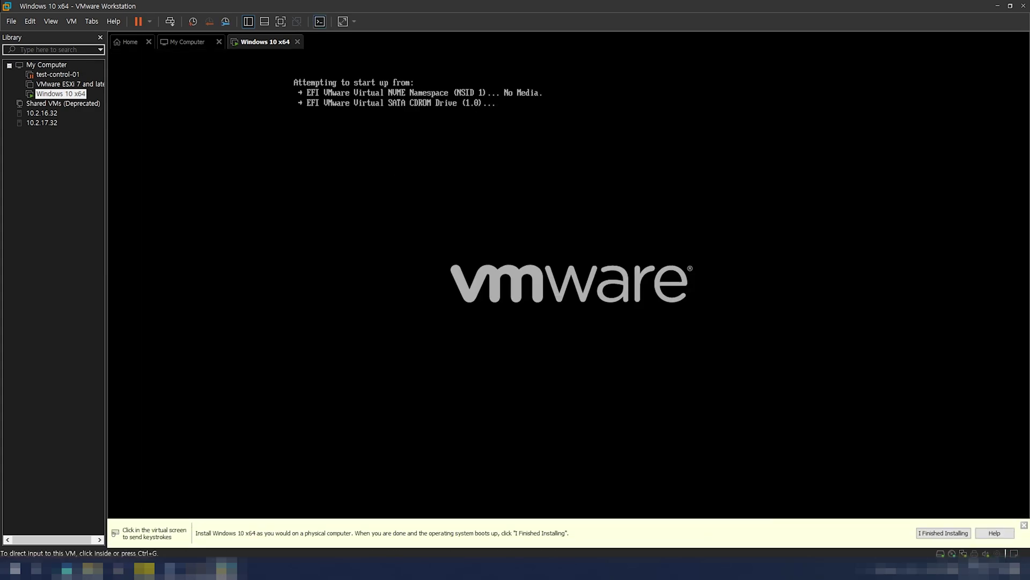
- Give keyboard control to the VM and boot it from the Windows installer disc
{"action": "key", "text": "ctrl+g"}
{"action": "key", "text": "Return"}
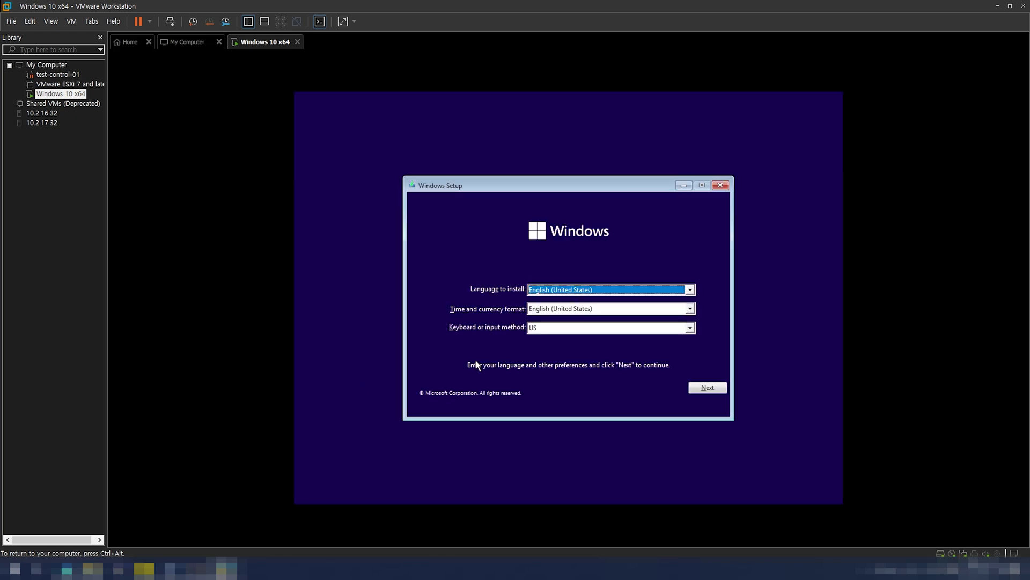
- Set the time and currency format to Korean (Korea) and begin the Windows installation
{"action": "left_click", "coordinate": [657, 306]}
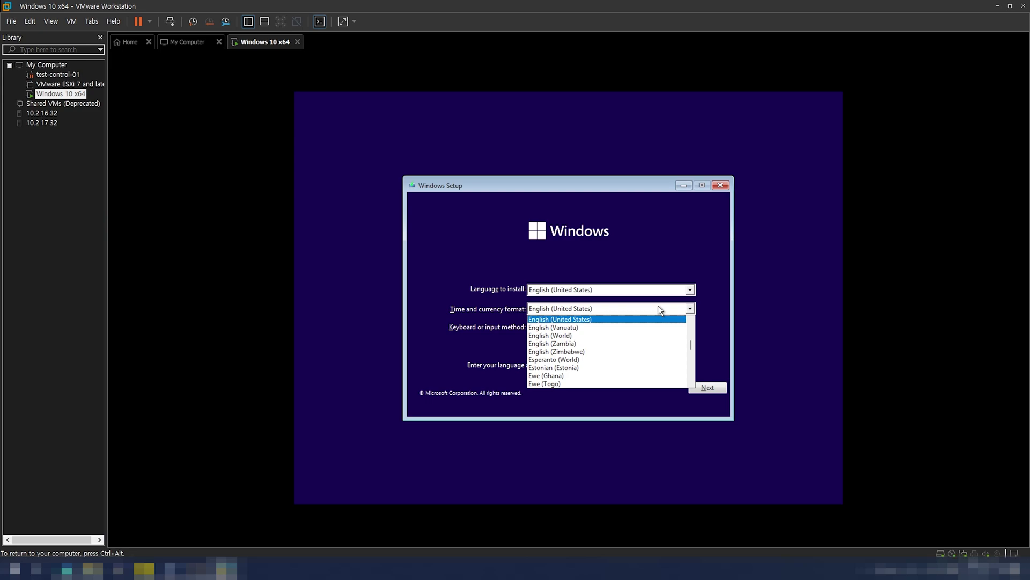
{"action": "type", "text": "kor"}
{"action": "key", "text": "Return"}
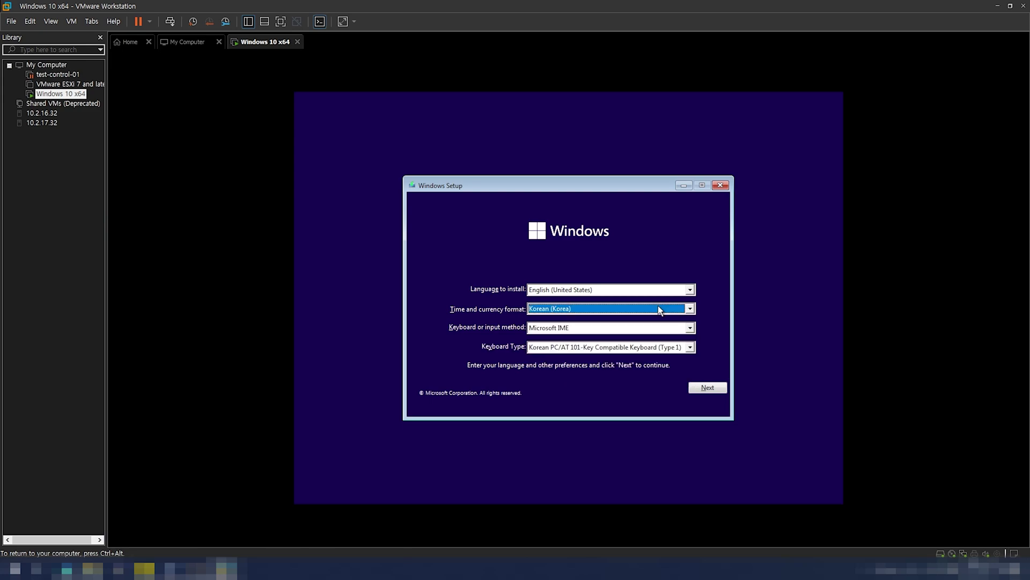
{"action": "left_click", "coordinate": [713, 387]}
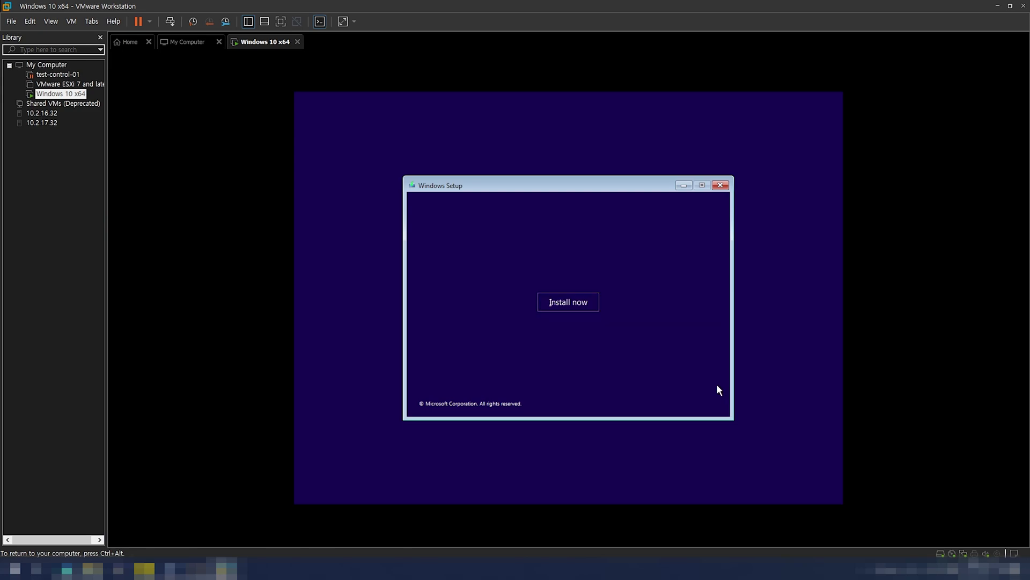
{"action": "left_click", "coordinate": [589, 308]}
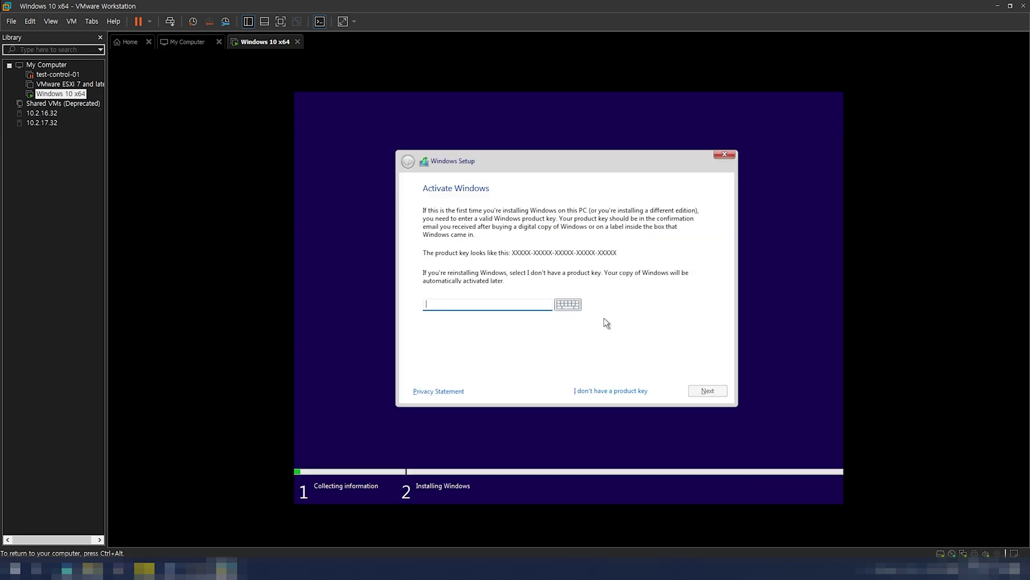
- Skip the product key, accept the license terms, and run a custom install on the virtual disk
{"action": "left_click", "coordinate": [612, 391]}
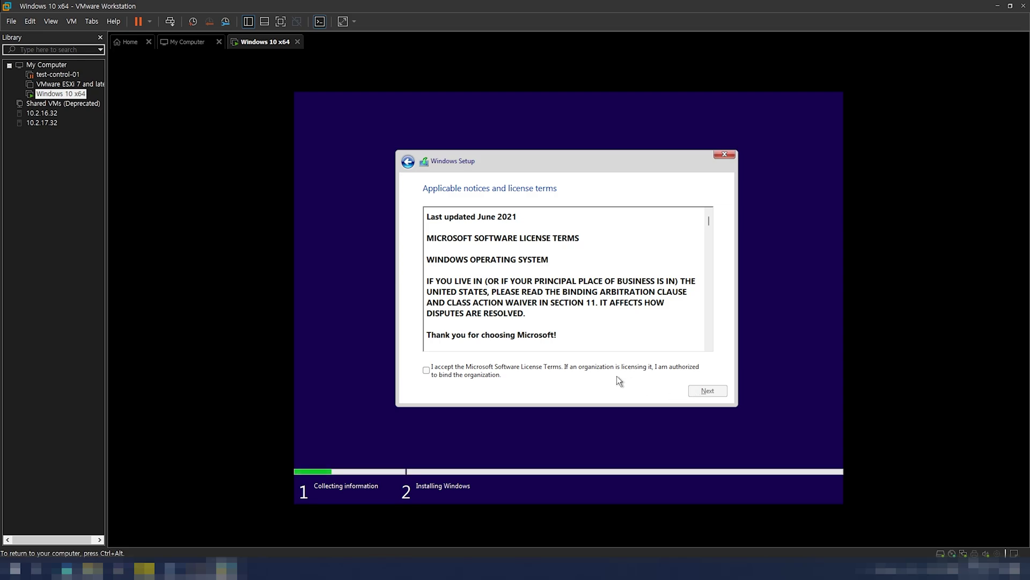
{"action": "left_click", "coordinate": [613, 370]}
{"action": "left_click", "coordinate": [694, 388]}
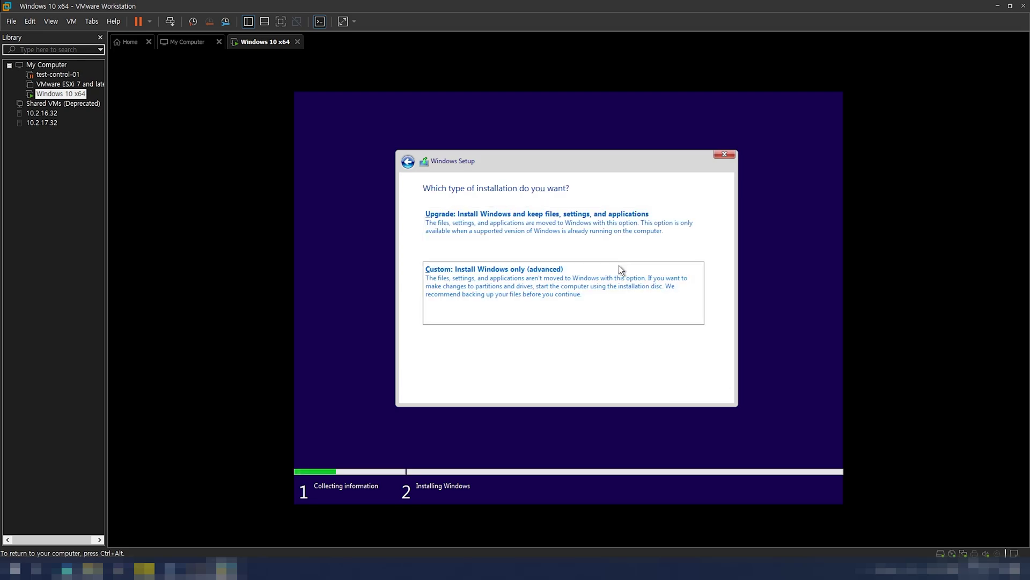
{"action": "left_click", "coordinate": [619, 265]}
{"action": "left_click", "coordinate": [699, 390]}
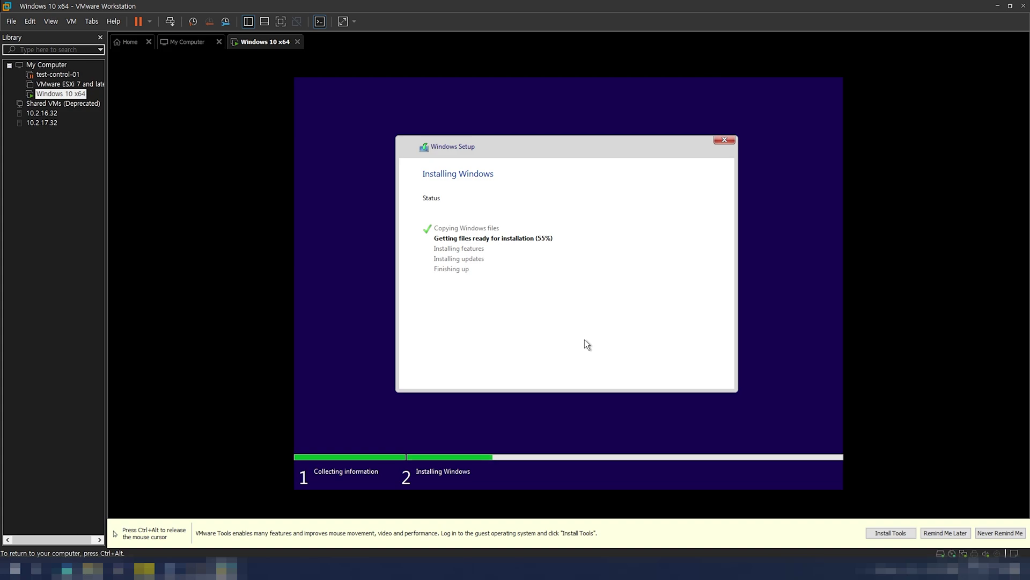
- Release input to the host computer while Windows finishes installing
{"action": "key", "text": "ctrl+alt"}
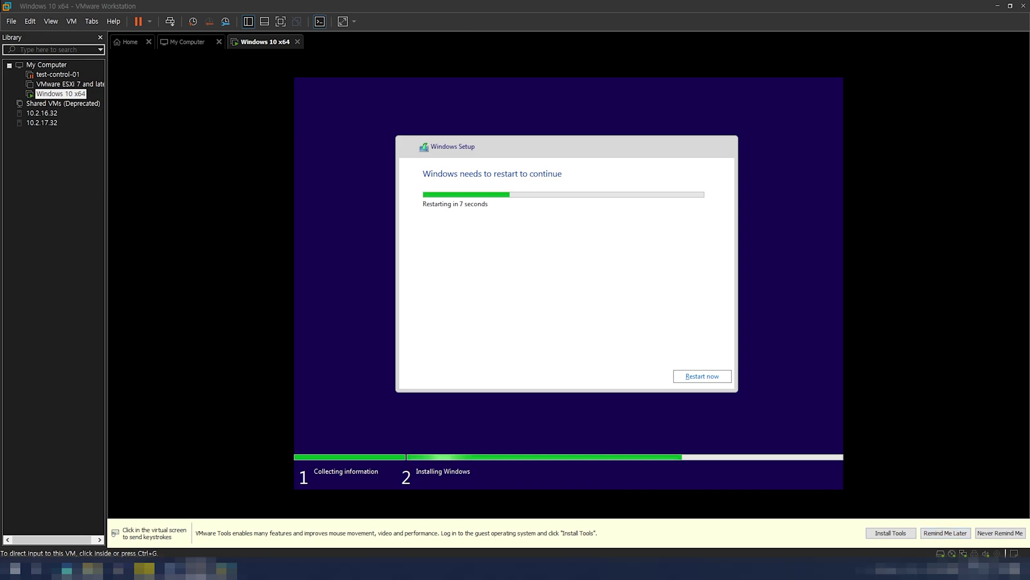
- Restart the VM to continue setup and release input back to the host
{"action": "left_click", "coordinate": [709, 375]}
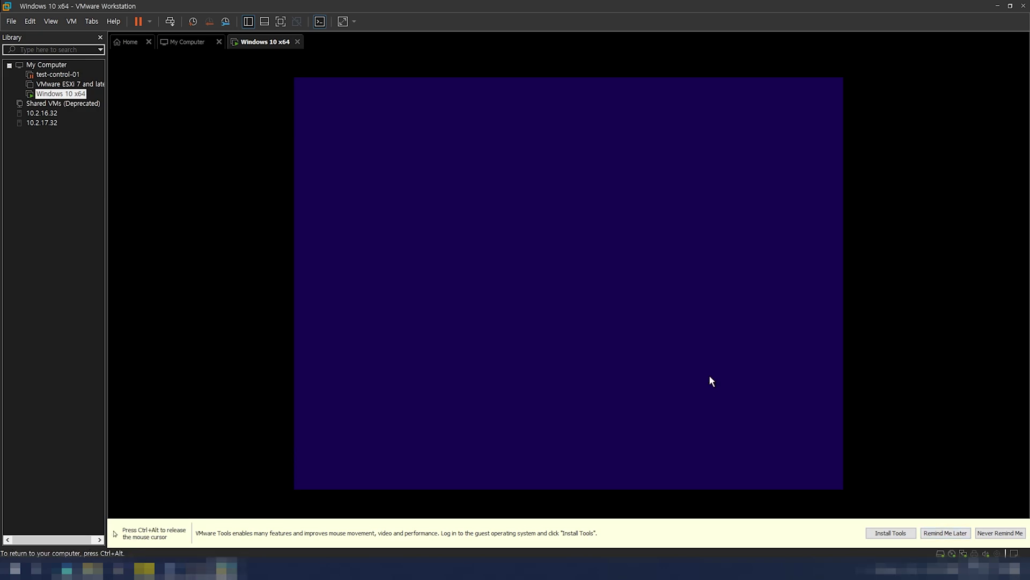
{"action": "key", "text": "ctrl+alt"}
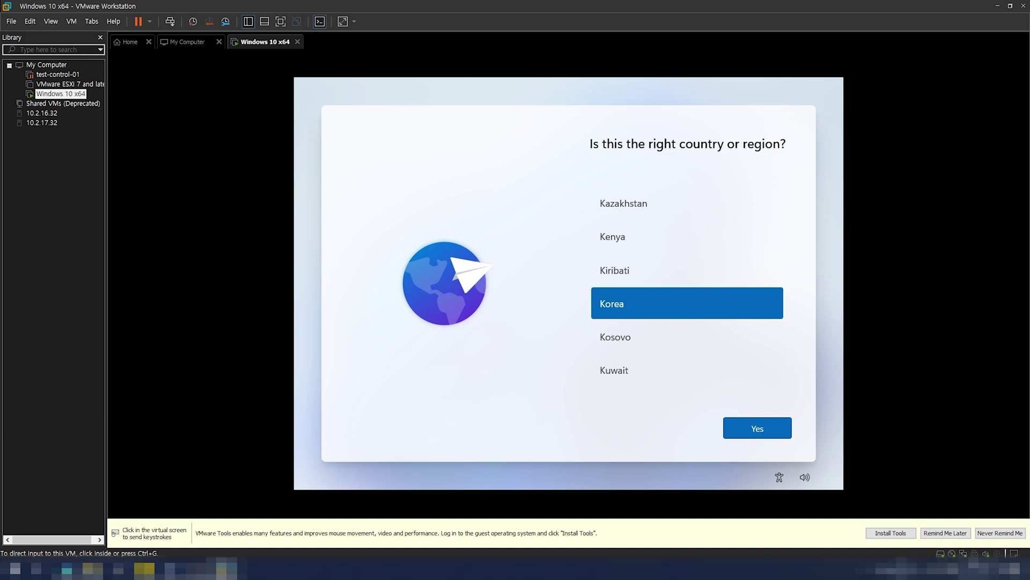
- Confirm Korea as the region and select Korean as the keyboard layout
{"action": "left_click", "coordinate": [743, 429]}
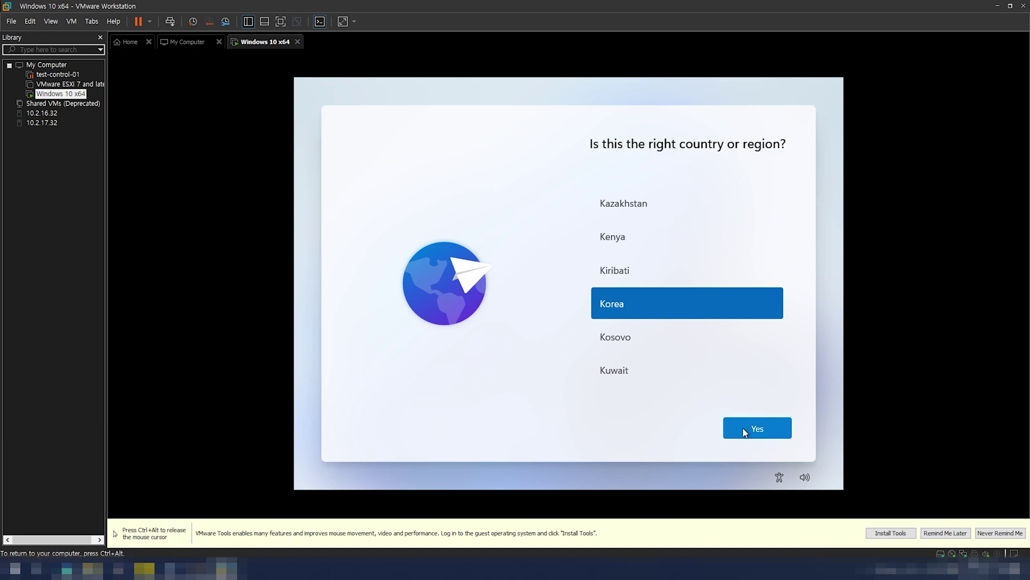
{"action": "key", "text": "ctrl+alt"}
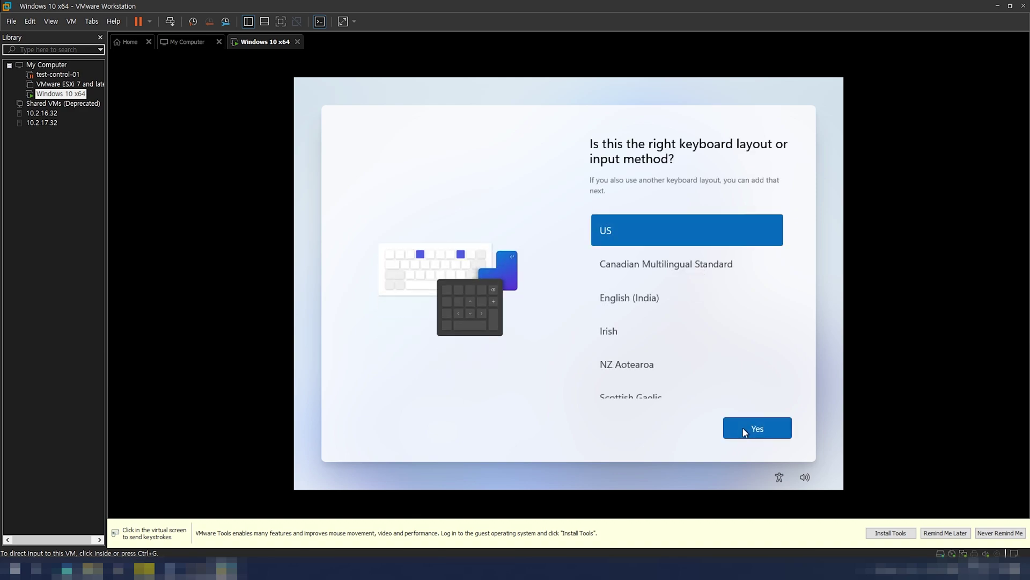
{"action": "left_click", "coordinate": [744, 432]}
{"action": "scroll", "coordinate": [651, 307], "scroll_direction": "down", "scroll_amount": 10}
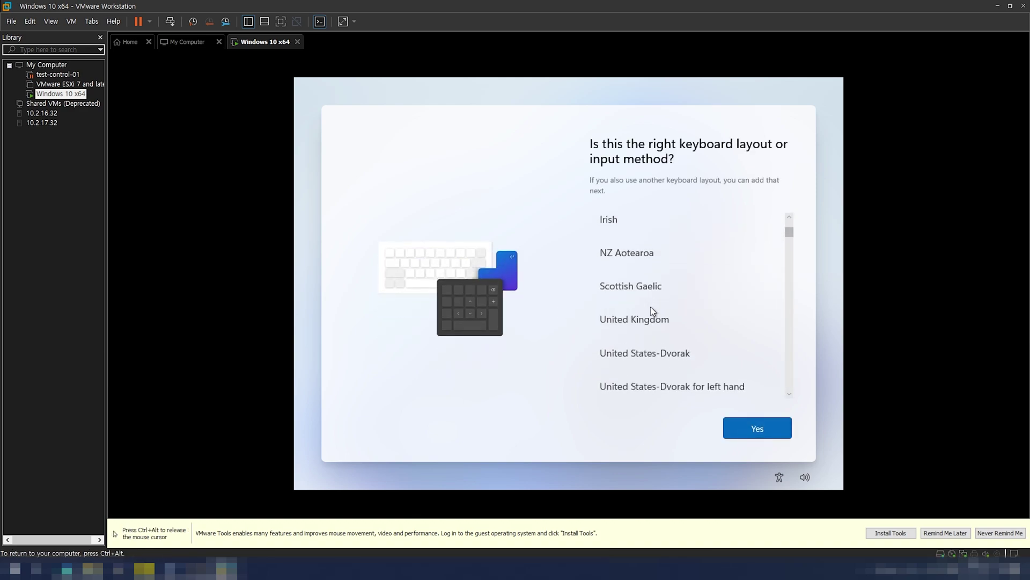
{"action": "scroll", "coordinate": [650, 307], "scroll_direction": "down", "scroll_amount": 10}
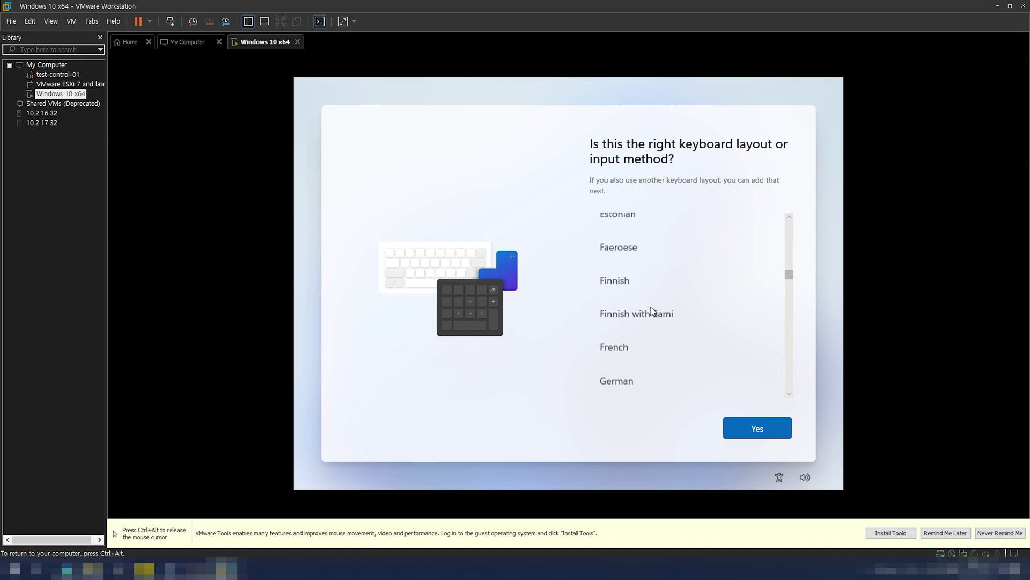
{"action": "scroll", "coordinate": [650, 311], "scroll_direction": "down", "scroll_amount": 6}
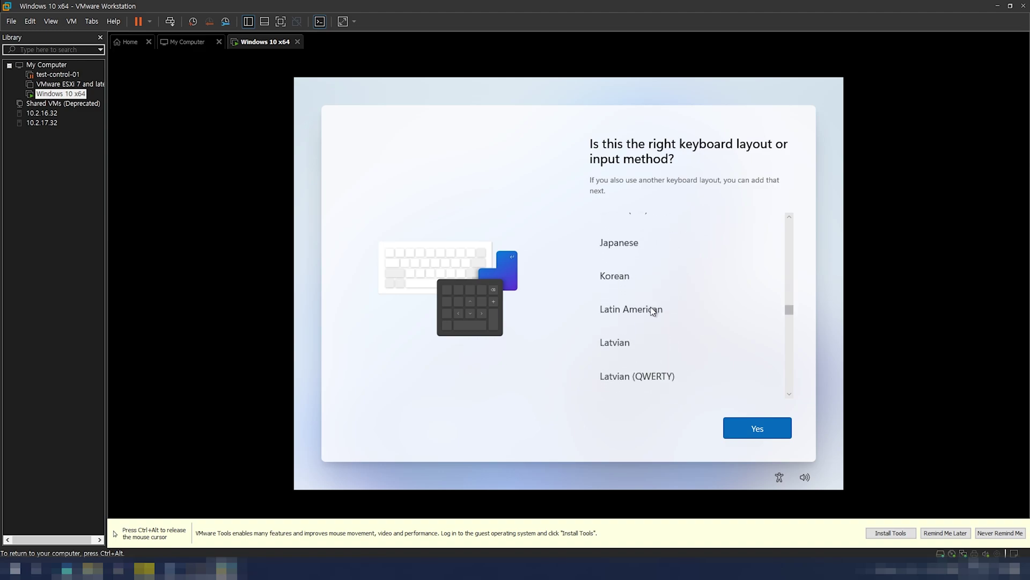
{"action": "left_click", "coordinate": [671, 284]}
{"action": "left_click", "coordinate": [753, 424]}
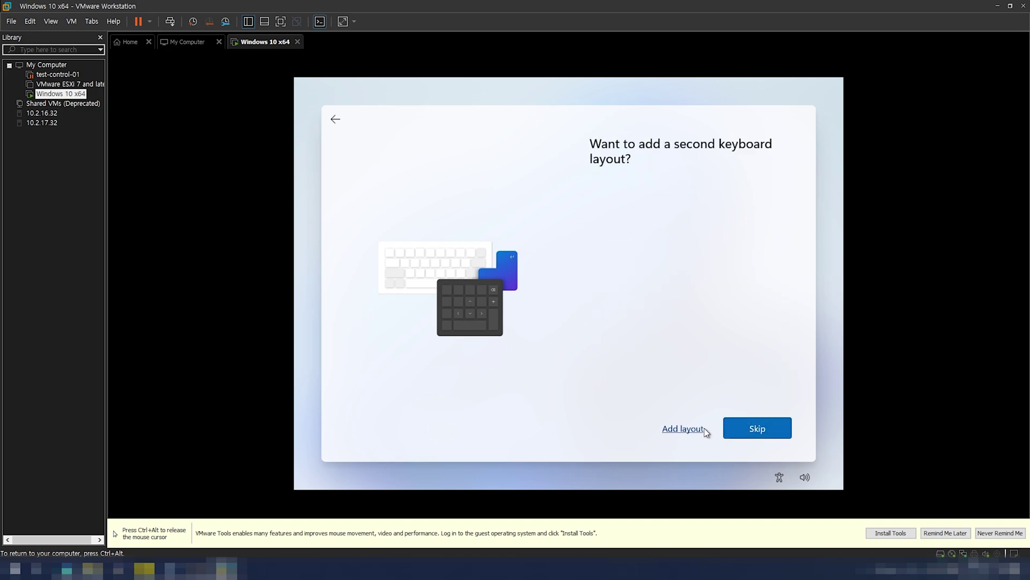
- Skip the second keyboard layout and release input to the host while updates are checked
{"action": "left_click", "coordinate": [742, 433]}
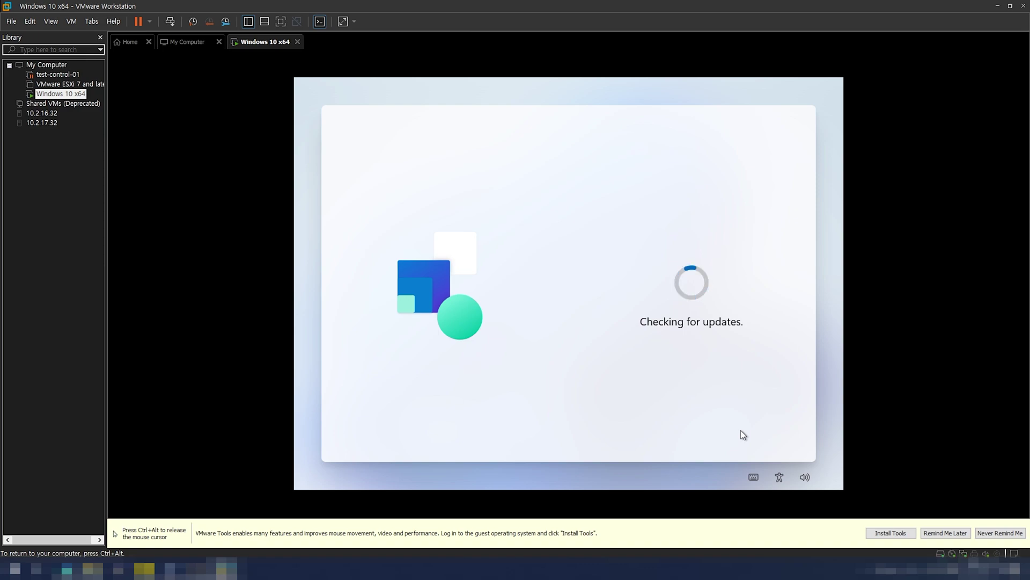
{"action": "key", "text": "ctrl+alt"}
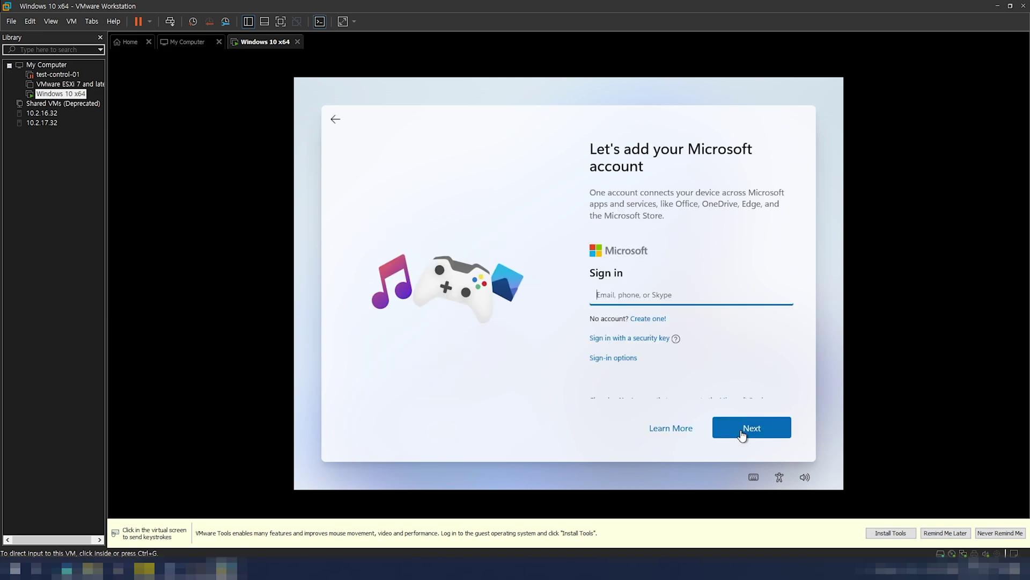
- Sign in with the Microsoft account e-mail, its password and the two-step verification code
{"action": "left_click", "coordinate": [687, 290]}
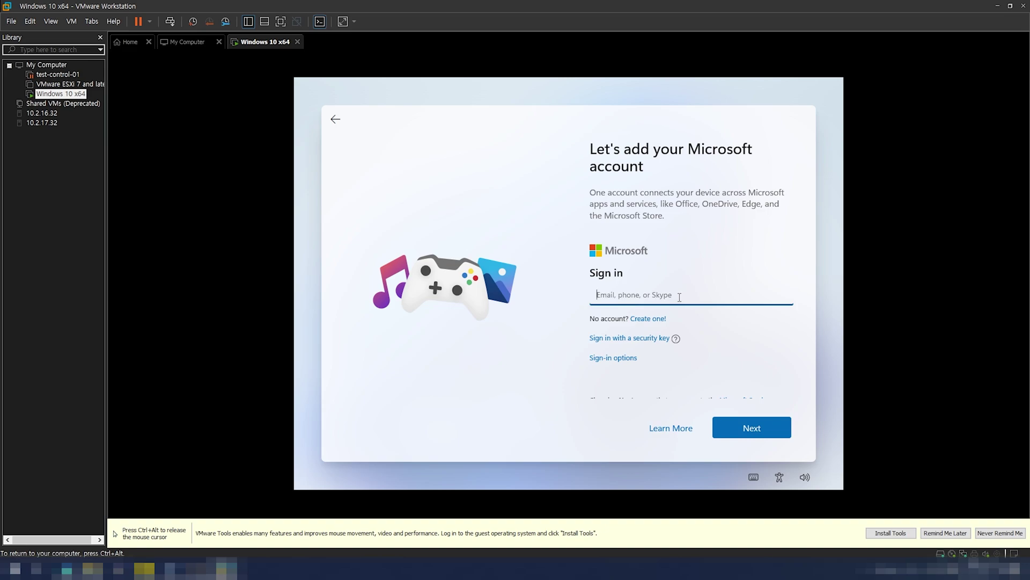
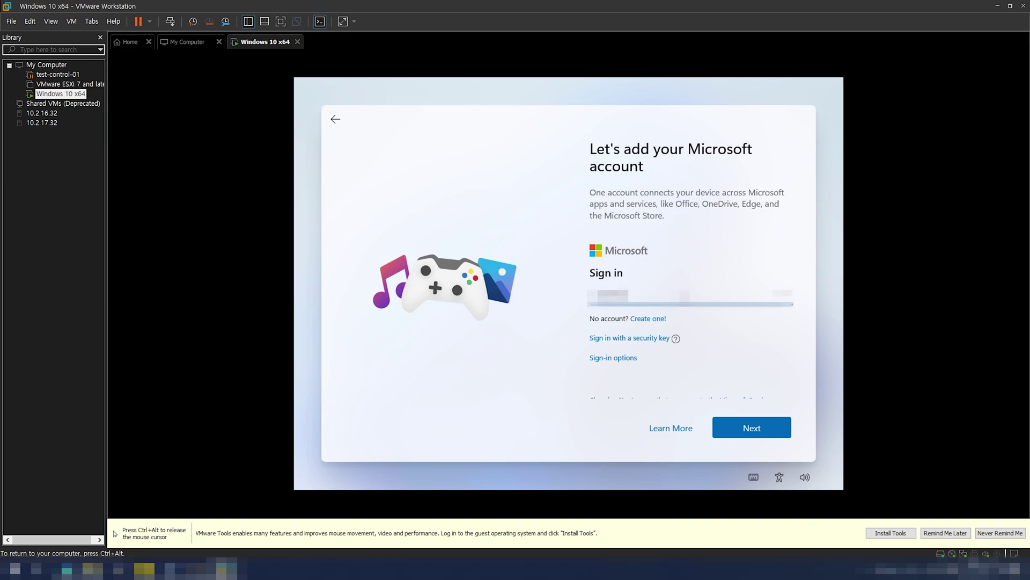
{"action": "key", "text": "Return"}
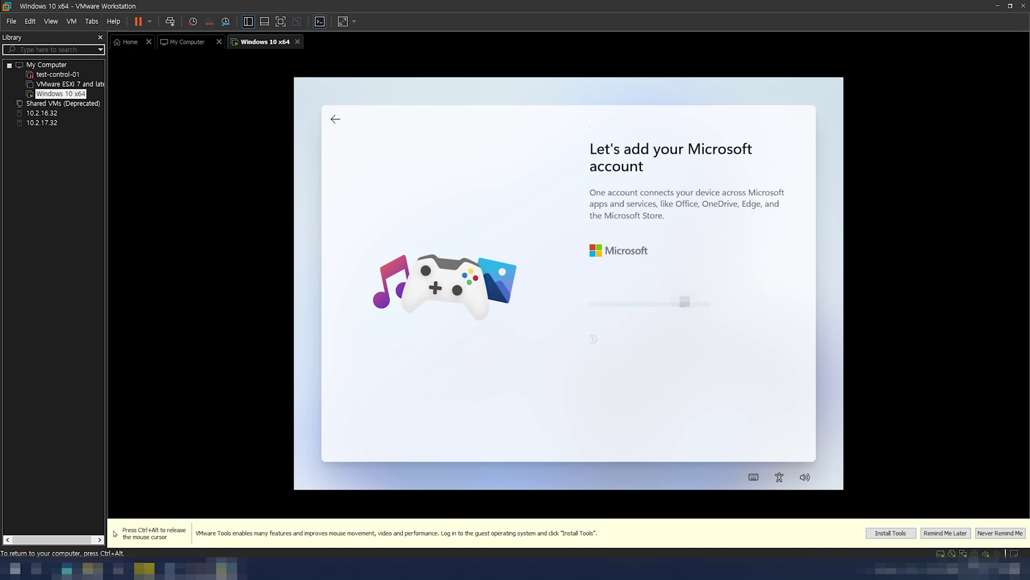
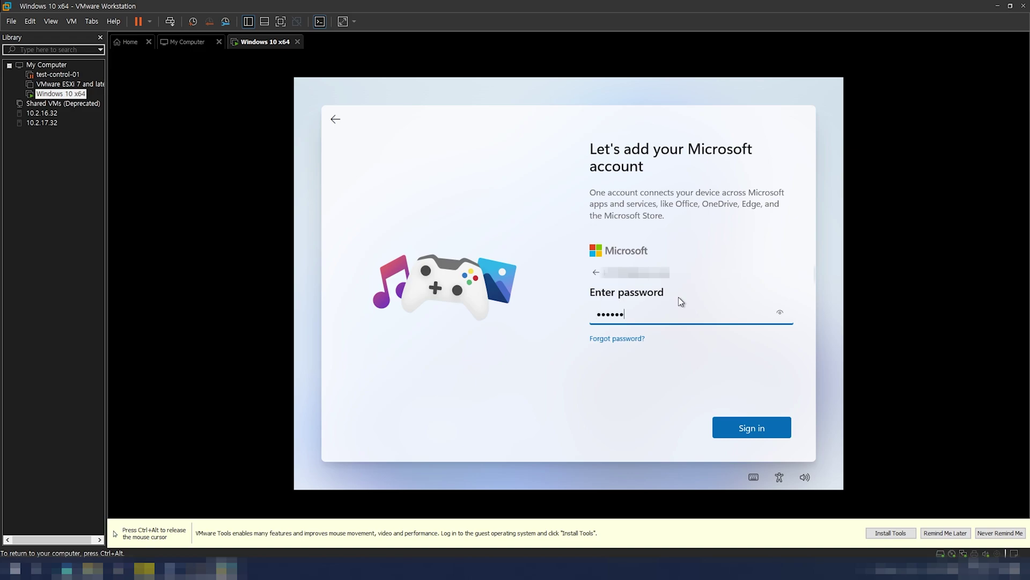
{"action": "key", "text": "Return"}
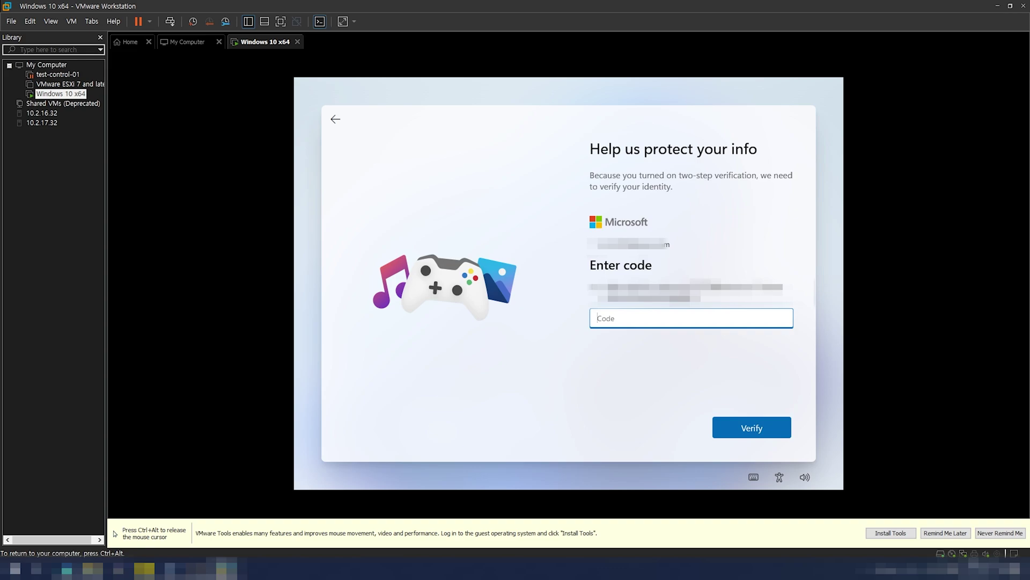
{"action": "key", "text": "Return"}
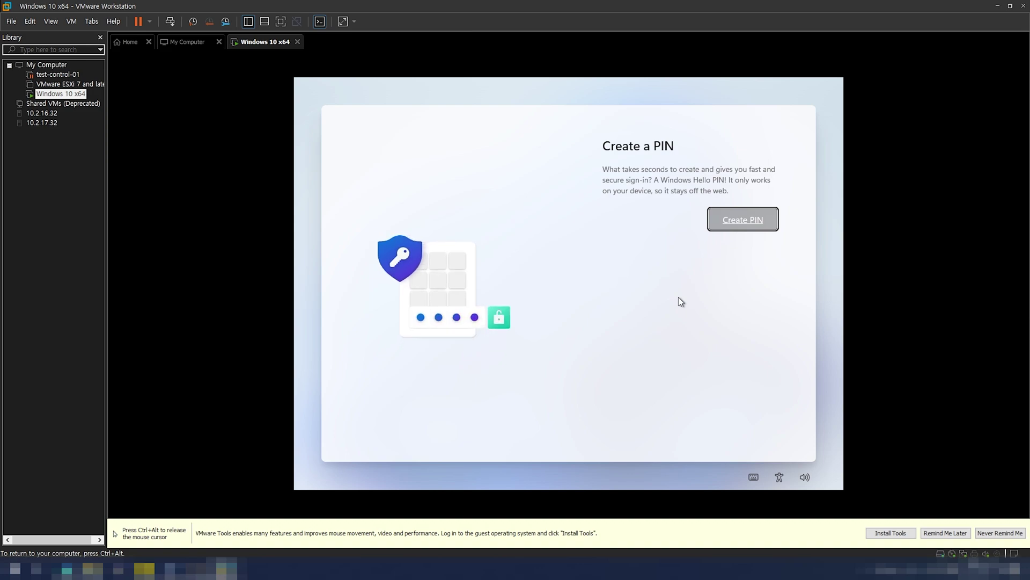
- Create a four-digit Windows Hello PIN, entering it and confirming it
{"action": "key", "text": "Return"}
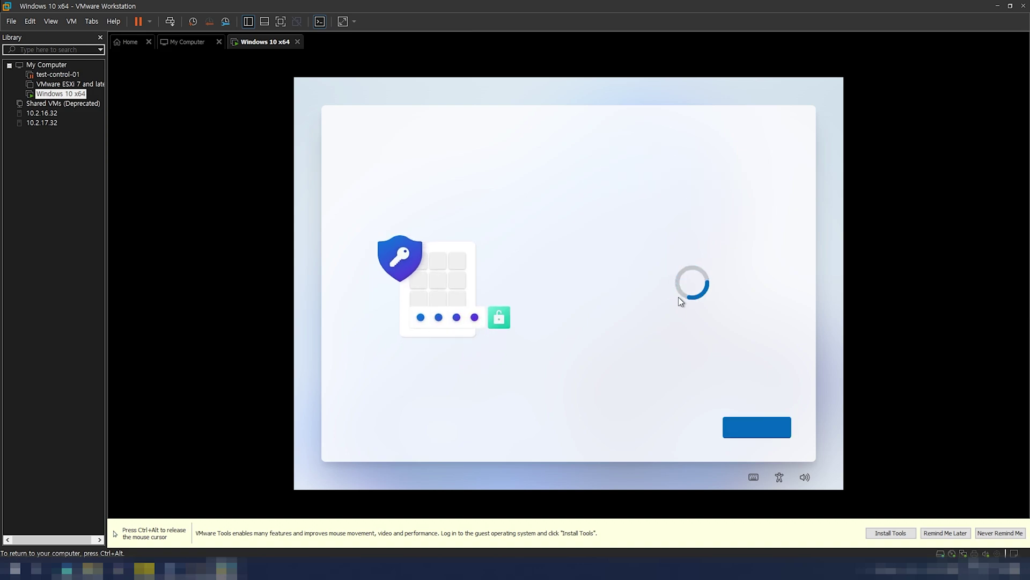
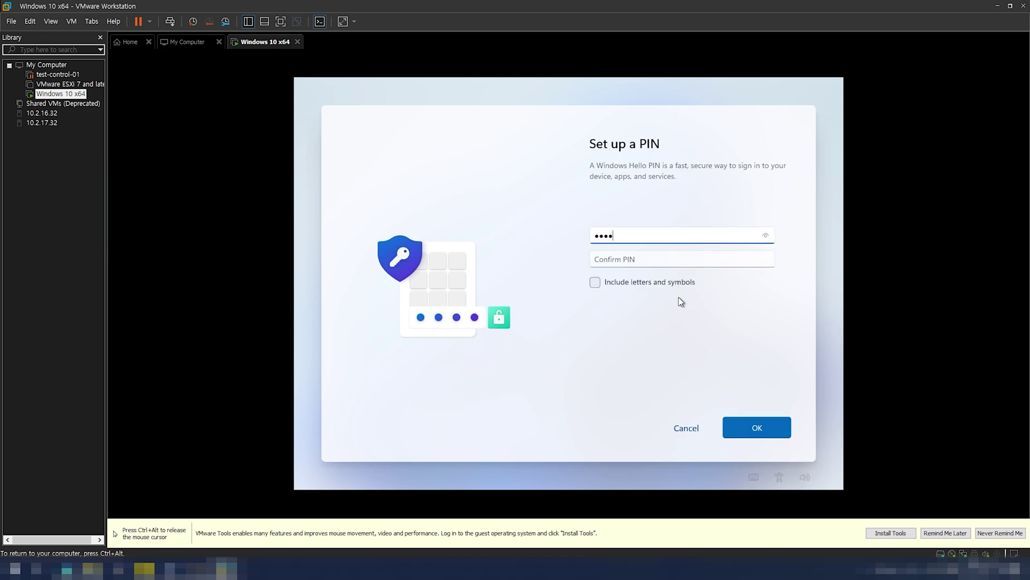
{"action": "key", "text": "Tab"}
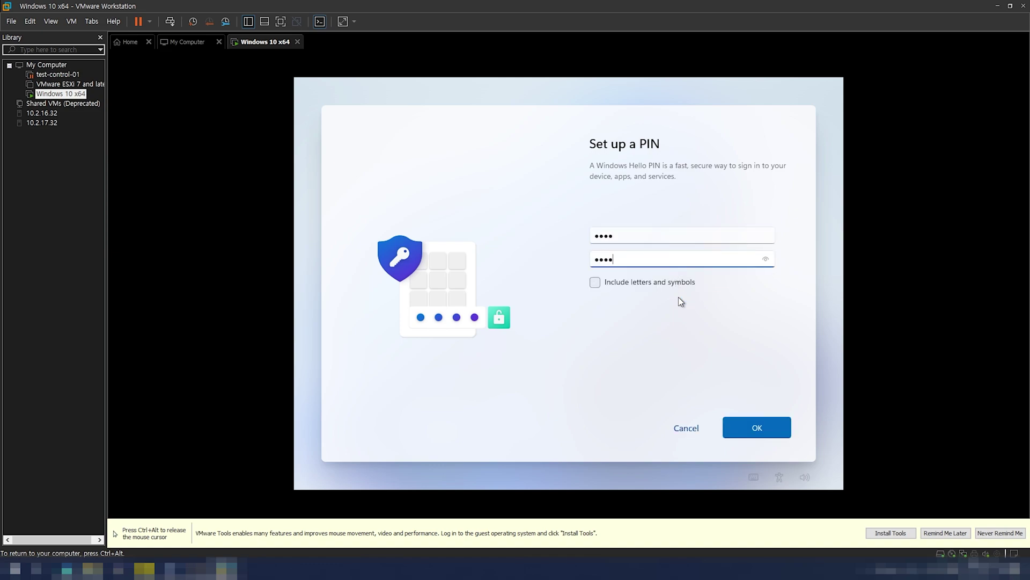
{"action": "key", "text": "Return"}
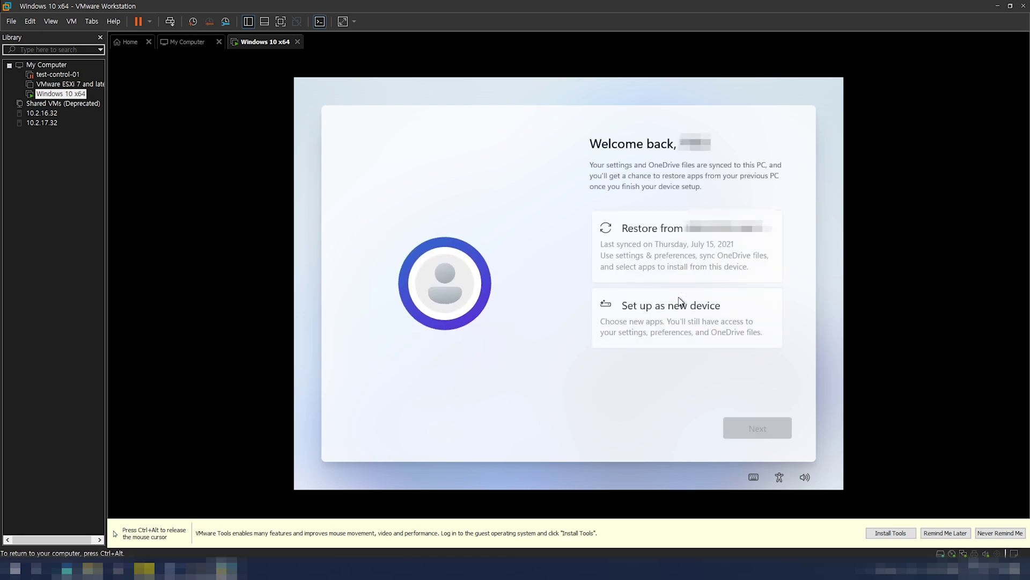
- Set up as a new device and decline location access and Find my device
{"action": "left_click", "coordinate": [679, 302]}
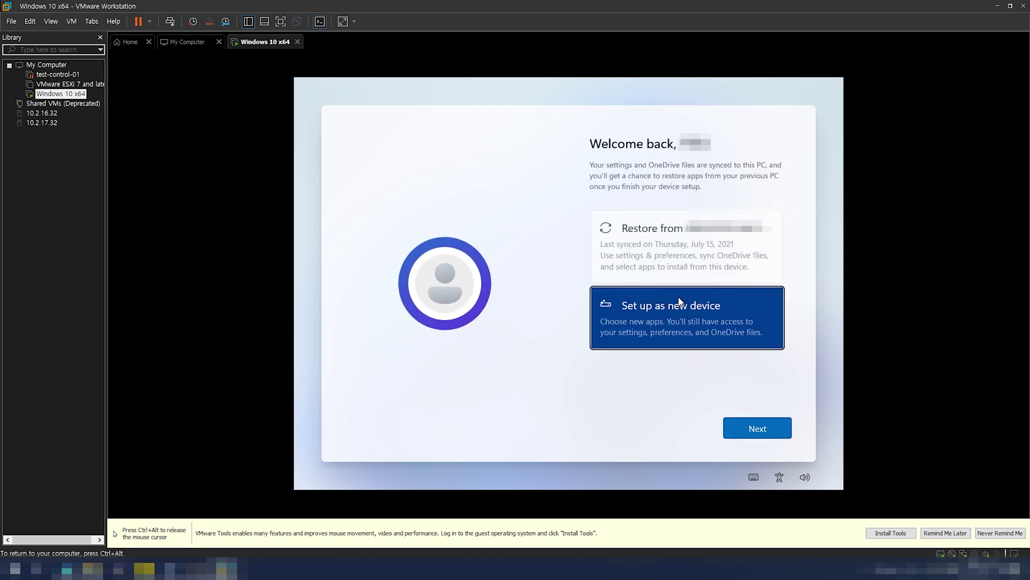
{"action": "left_click", "coordinate": [758, 429]}
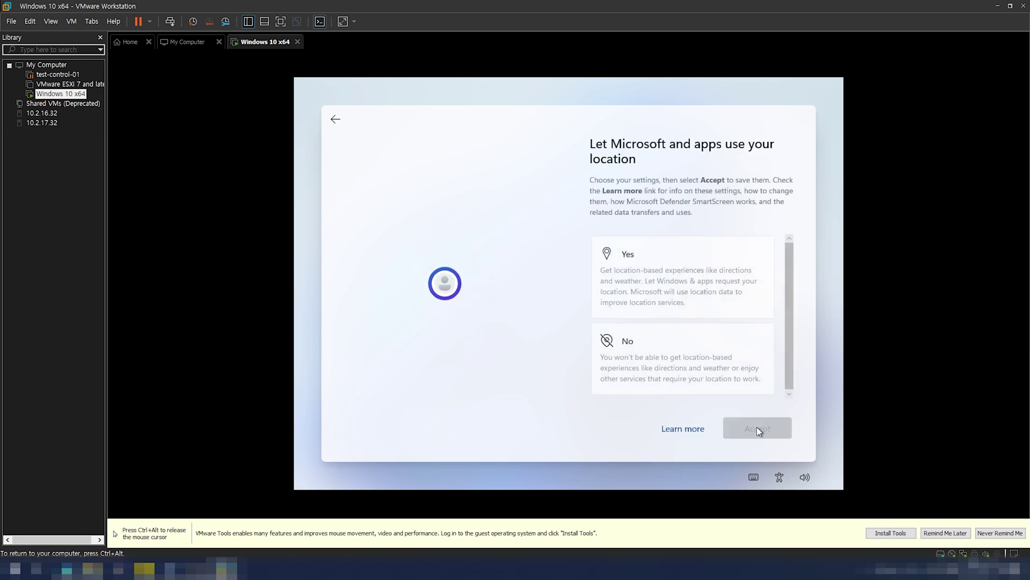
{"action": "left_click", "coordinate": [739, 376]}
{"action": "left_click", "coordinate": [751, 419]}
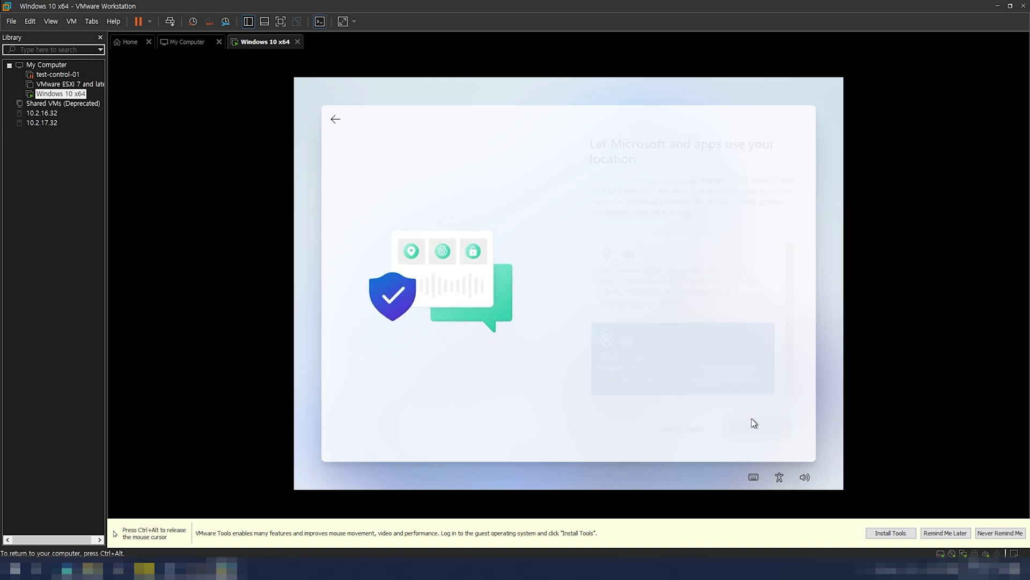
{"action": "left_click", "coordinate": [745, 361]}
{"action": "left_click", "coordinate": [751, 424]}
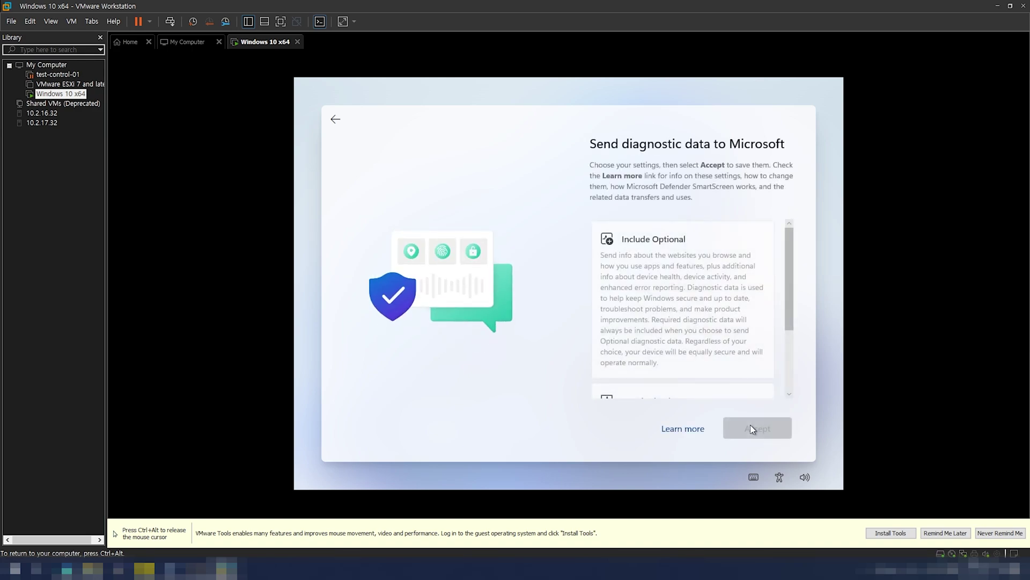
- Send only required diagnostic data and decline inking, tailored experiences and the advertising ID
{"action": "scroll", "coordinate": [730, 363], "scroll_direction": "down", "scroll_amount": 3}
{"action": "left_click", "coordinate": [724, 366]}
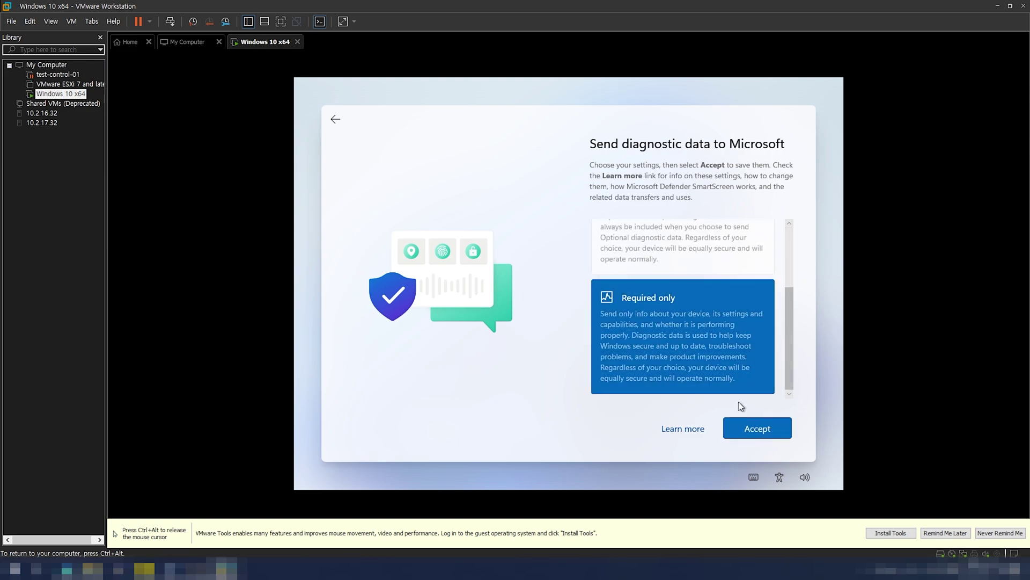
{"action": "left_click", "coordinate": [752, 428]}
{"action": "left_click", "coordinate": [734, 347]}
{"action": "left_click", "coordinate": [767, 427]}
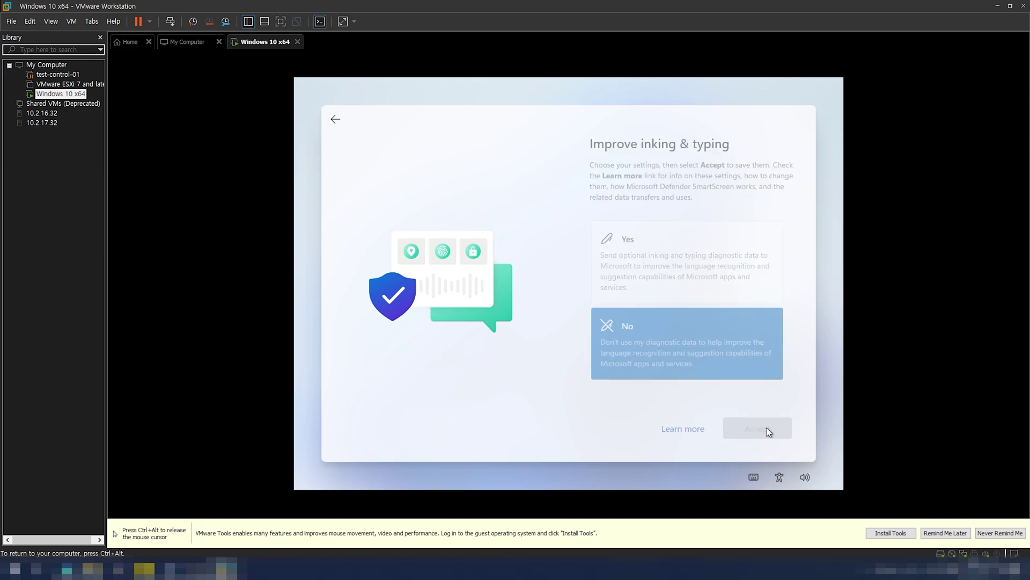
{"action": "left_click", "coordinate": [743, 367]}
{"action": "left_click", "coordinate": [748, 429]}
{"action": "left_click", "coordinate": [721, 344]}
{"action": "left_click", "coordinate": [755, 426]}
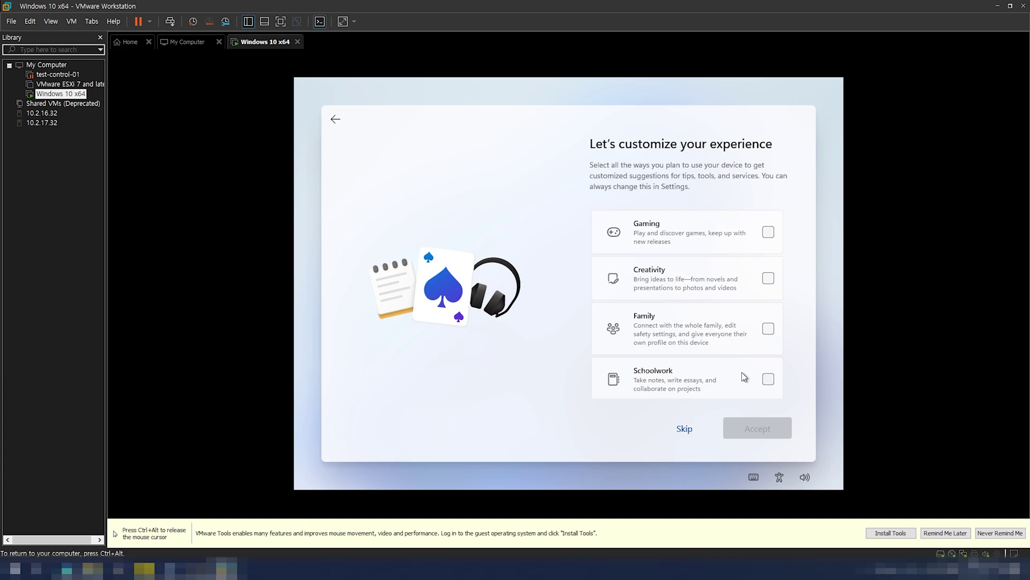
- Mark Gaming as a planned use of the device and accept
{"action": "scroll", "coordinate": [677, 307], "scroll_direction": "down", "scroll_amount": 2}
{"action": "scroll", "coordinate": [677, 307], "scroll_direction": "up", "scroll_amount": 2}
{"action": "left_click", "coordinate": [684, 242]}
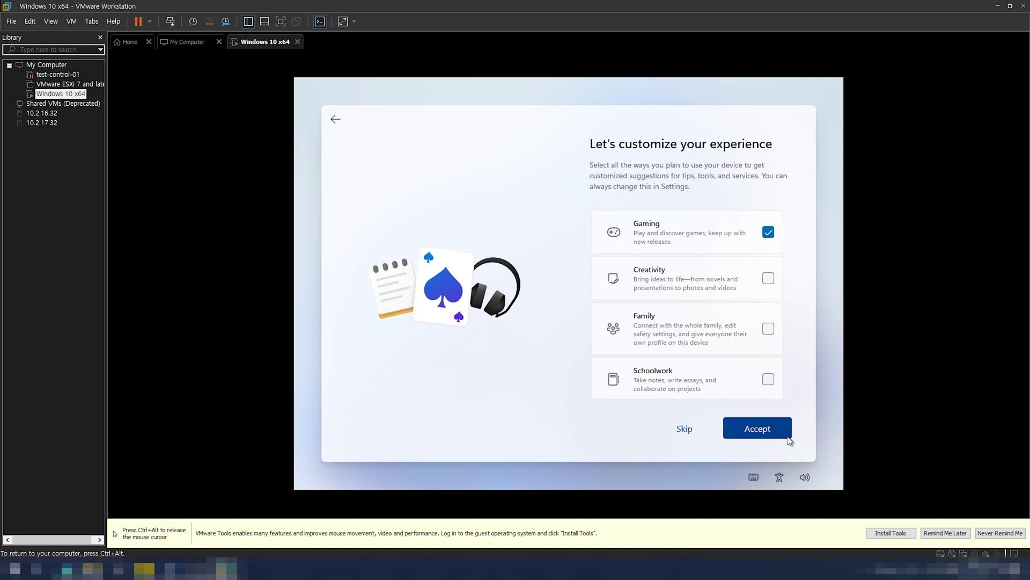
{"action": "left_click", "coordinate": [788, 435]}
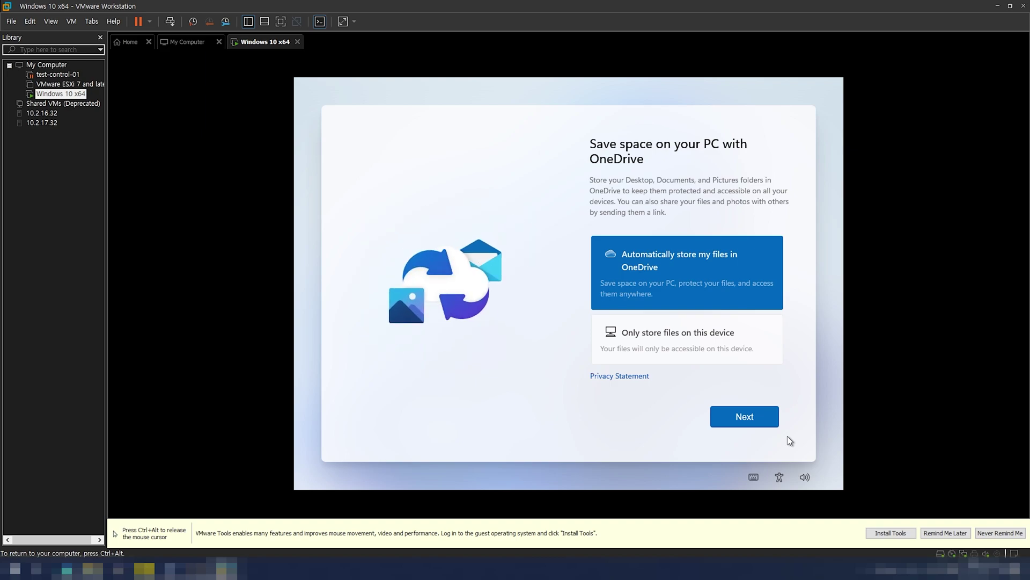
- Keep files only on this device instead of OneDrive and decline the Microsoft 365 trial
{"action": "left_click", "coordinate": [707, 359]}
{"action": "left_click", "coordinate": [748, 421]}
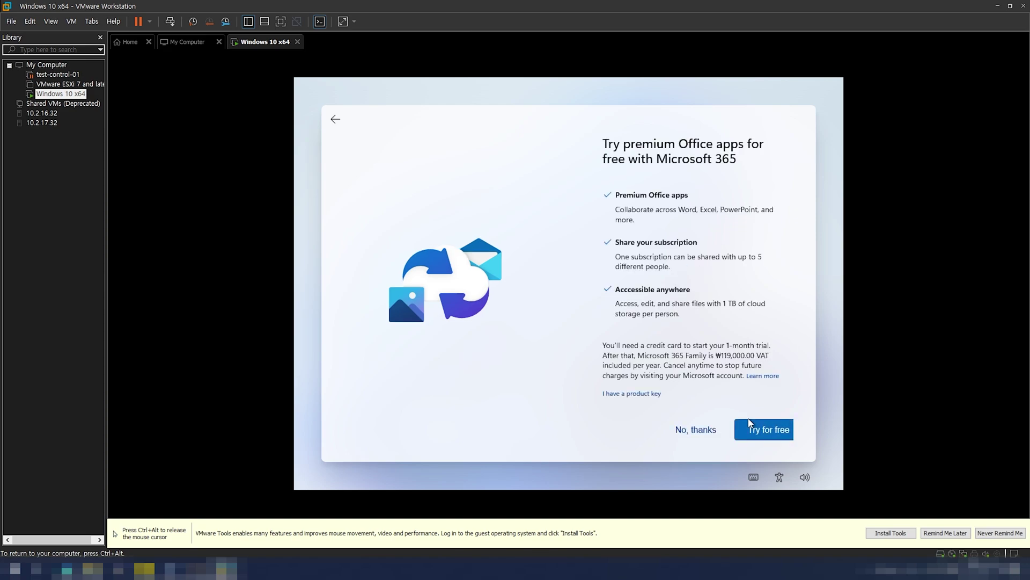
{"action": "left_click", "coordinate": [687, 432]}
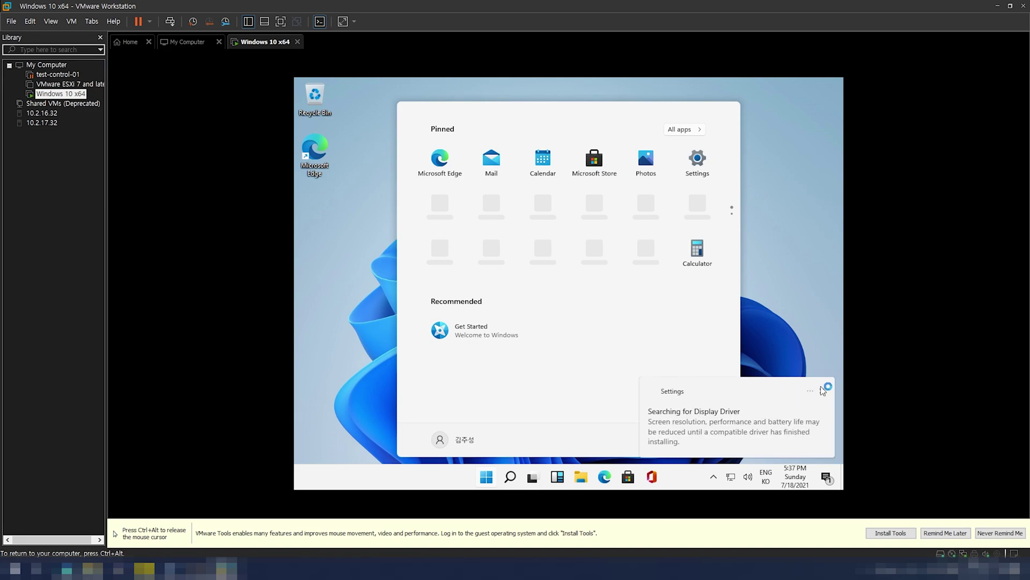
- Close the Start menu and dismiss the taskbar options, leaving the bare Windows 11 desktop
{"action": "left_click", "coordinate": [810, 346]}
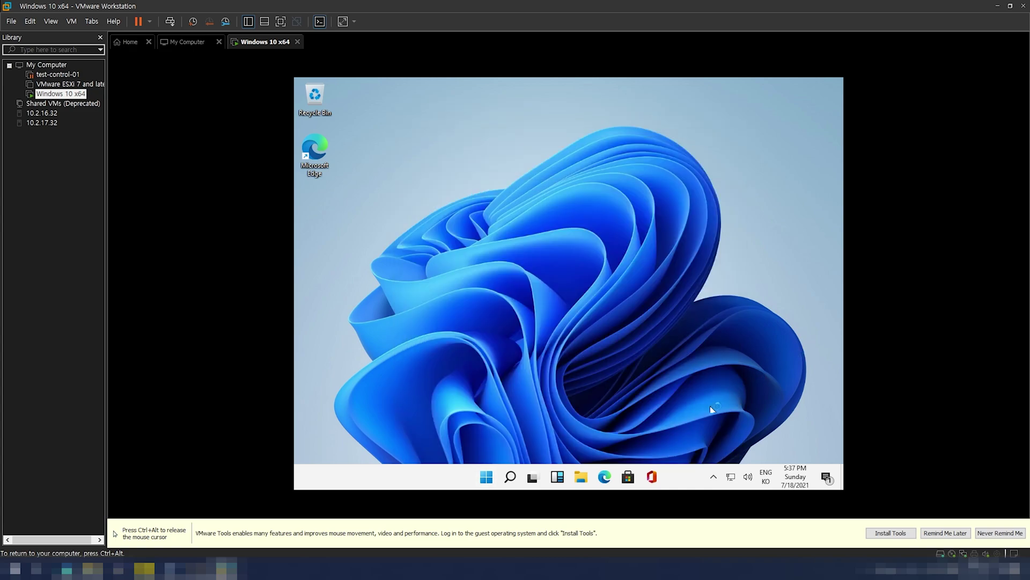
{"action": "left_click", "coordinate": [487, 480]}
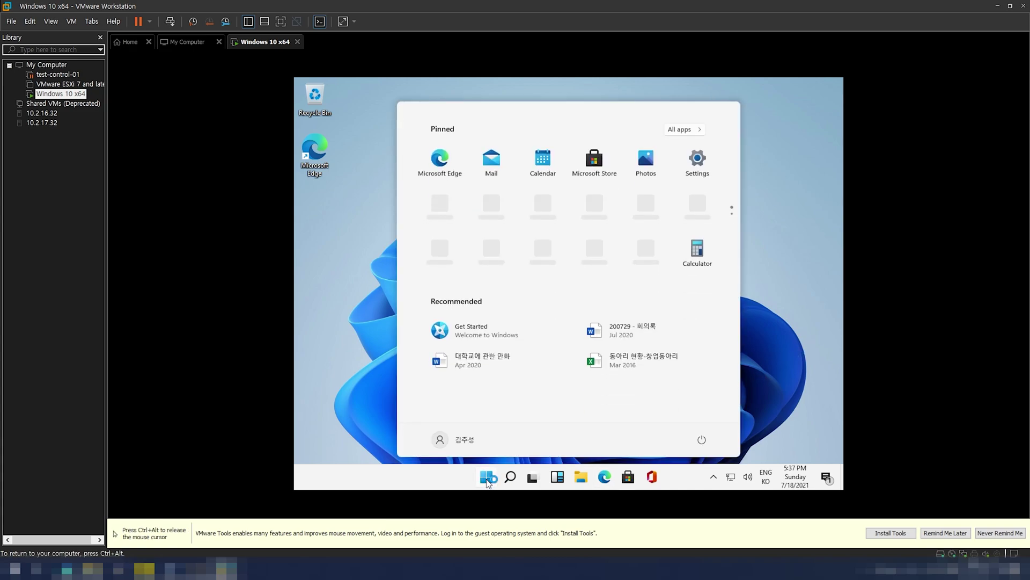
{"action": "left_click", "coordinate": [487, 479]}
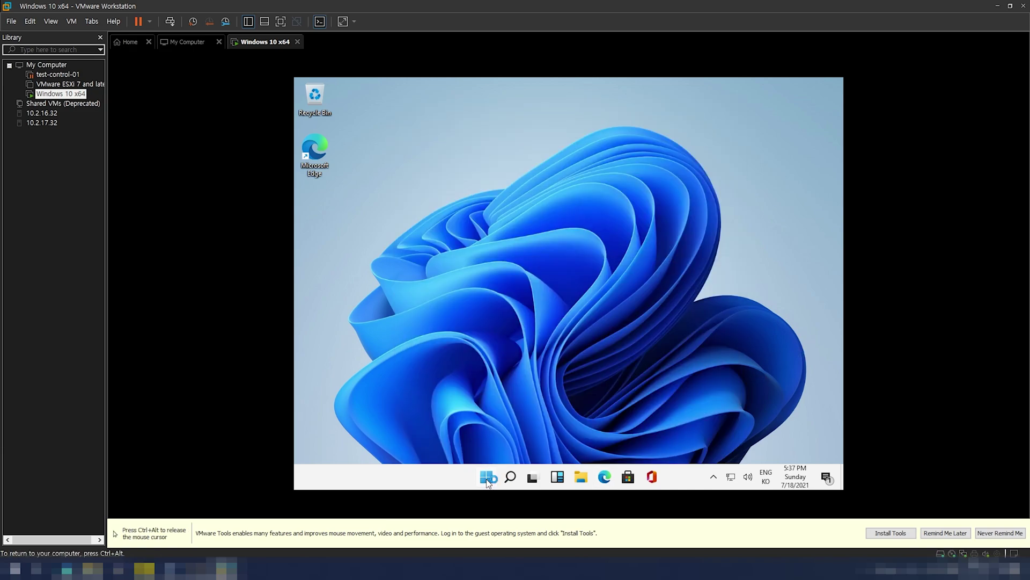
{"action": "left_click", "coordinate": [487, 479]}
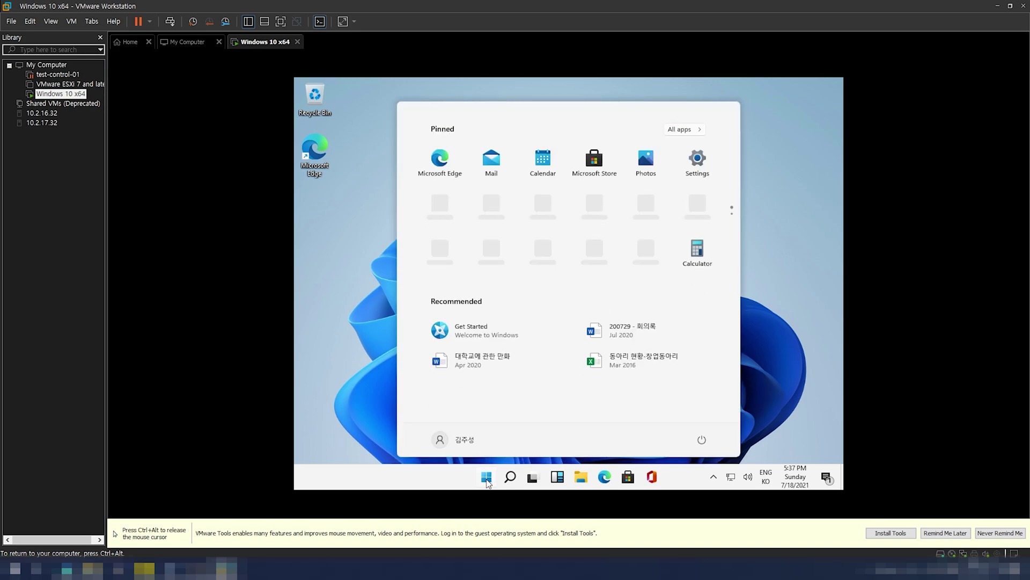
{"action": "left_click", "coordinate": [487, 479]}
{"action": "right_click", "coordinate": [690, 474]}
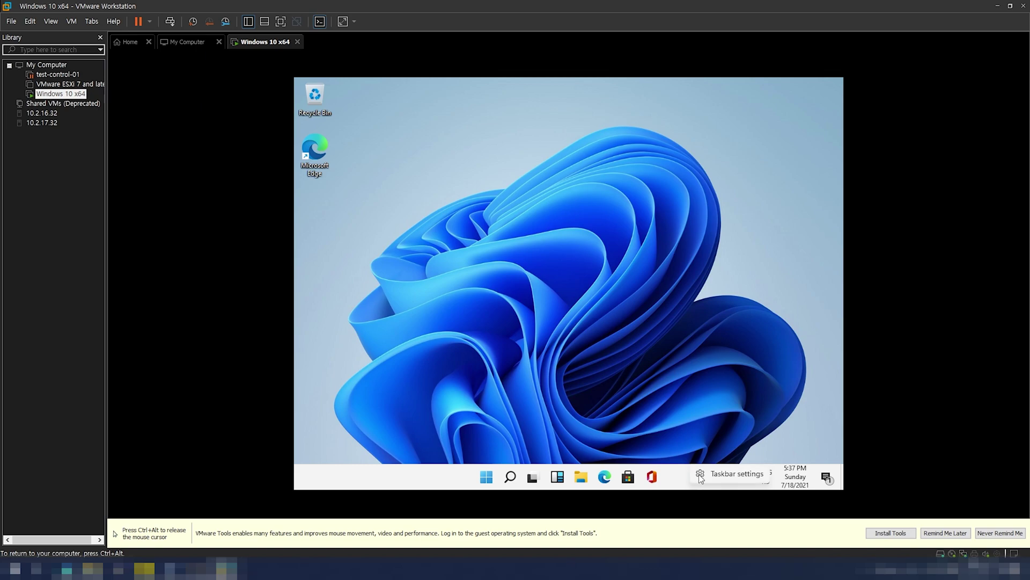
{"action": "left_click", "coordinate": [683, 421]}
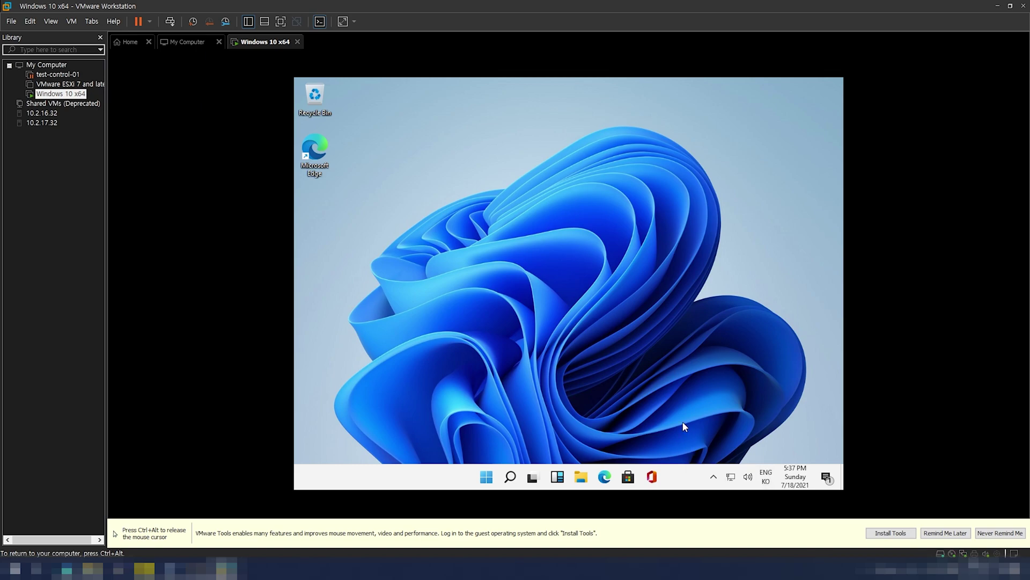
- Launch Task Manager by searching for 'taskmgr'
{"action": "left_click", "coordinate": [511, 477]}
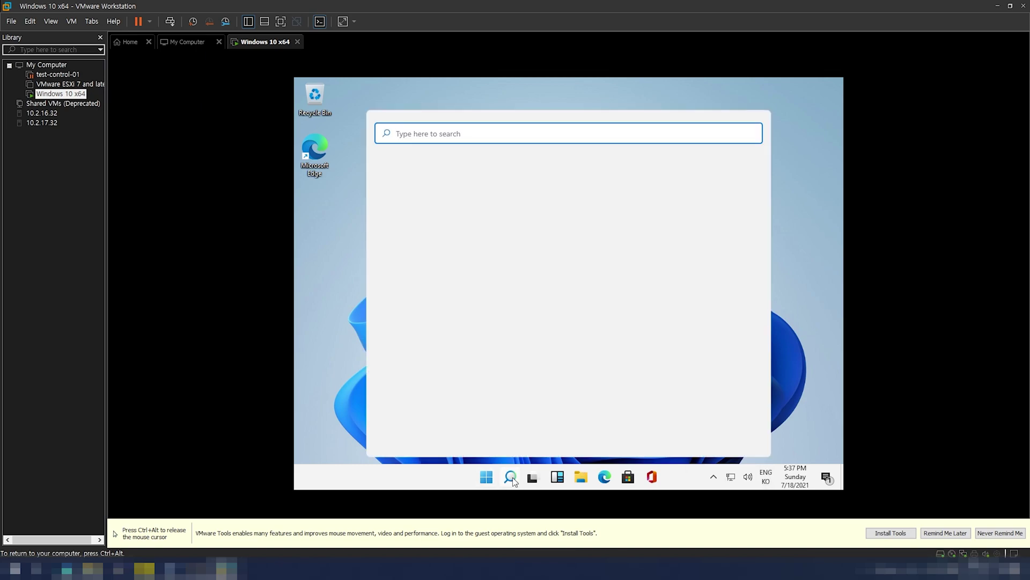
{"action": "type", "text": "taskmgr"}
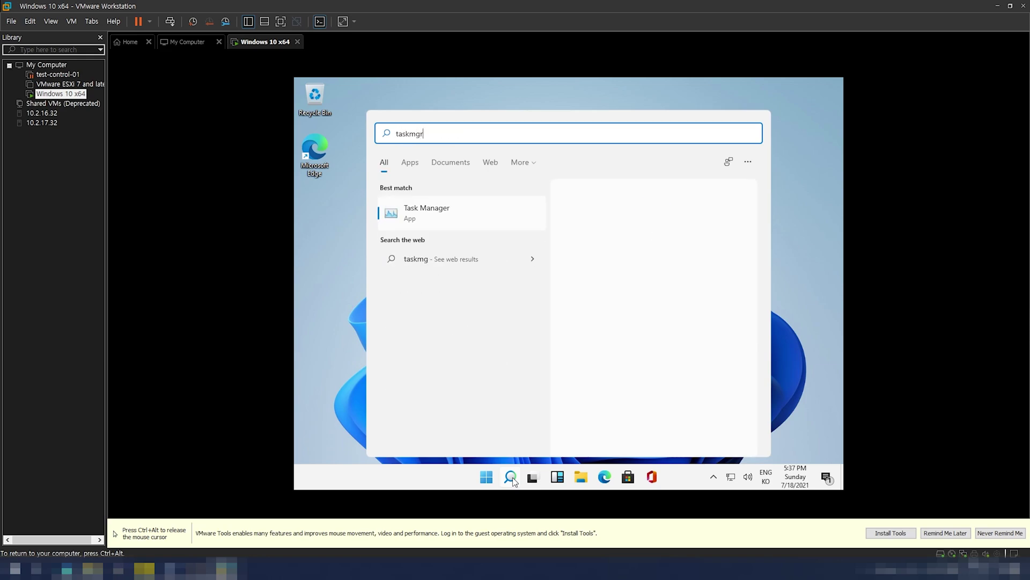
{"action": "key", "text": "Return"}
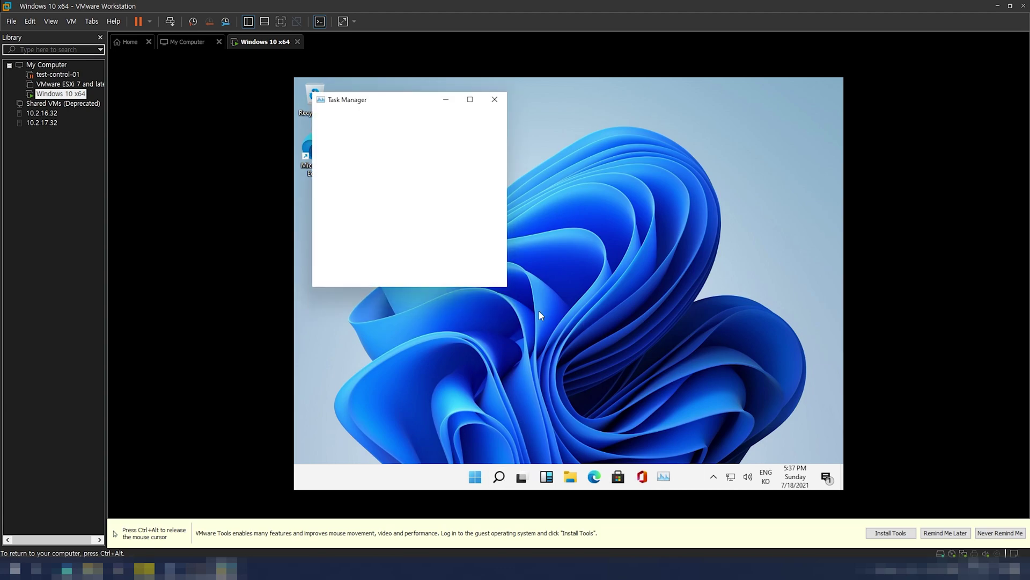
- Review CPU, Disk 0 (150 GB NVMe) and Memory (8.0 GB) in the Performance view
{"action": "left_click", "coordinate": [346, 274]}
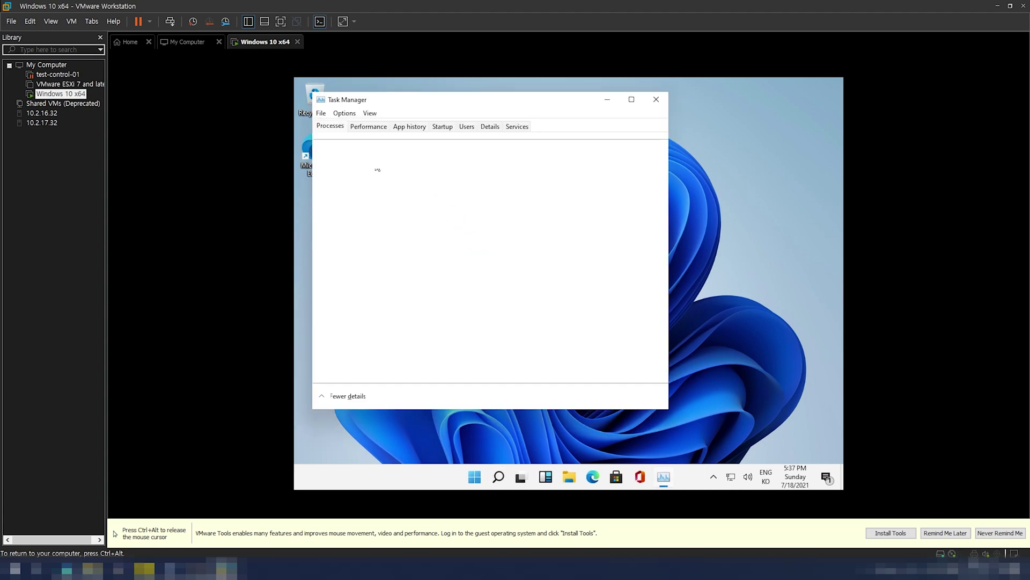
{"action": "left_click", "coordinate": [360, 128]}
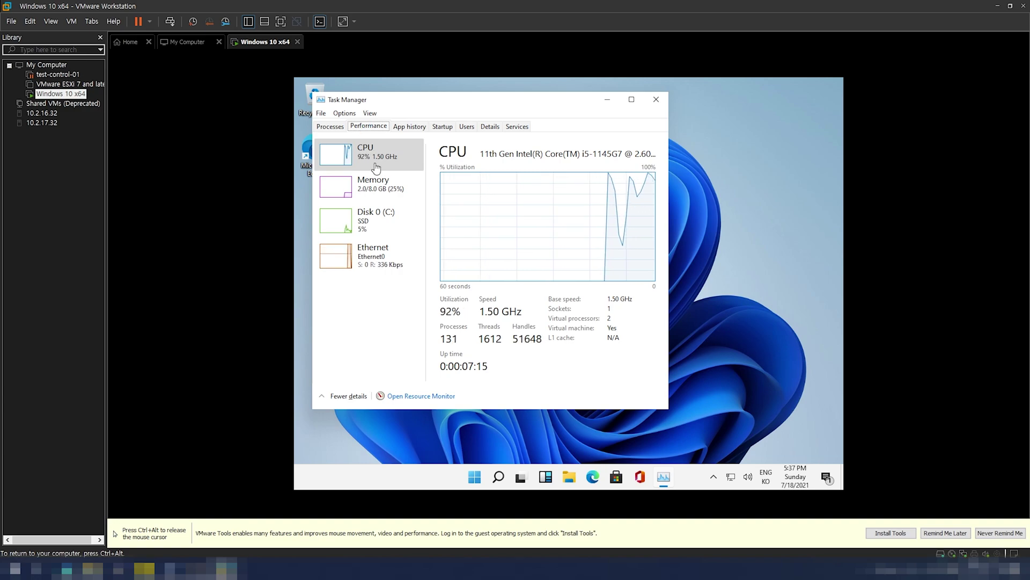
{"action": "left_click", "coordinate": [400, 232]}
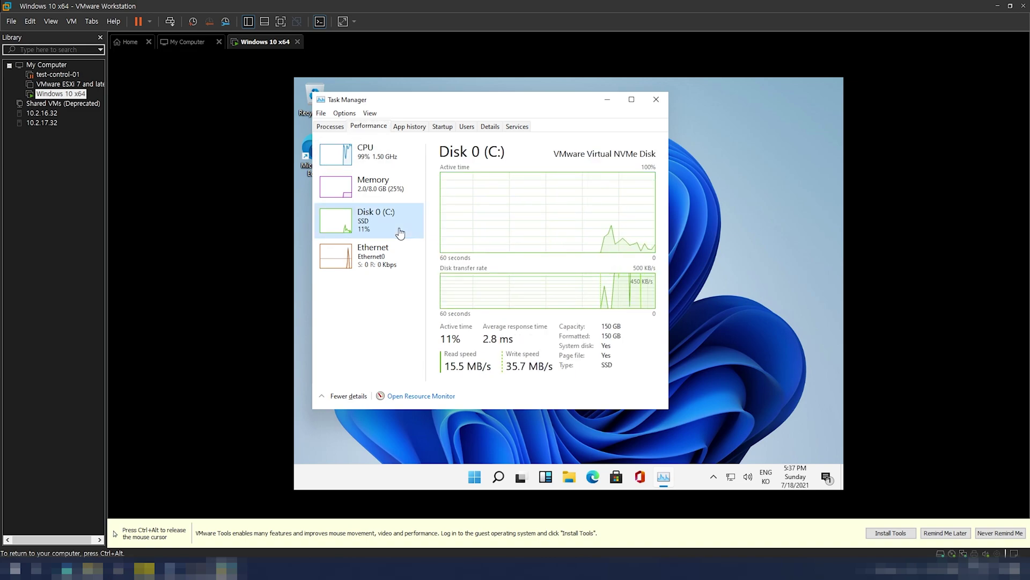
{"action": "left_click", "coordinate": [398, 182]}
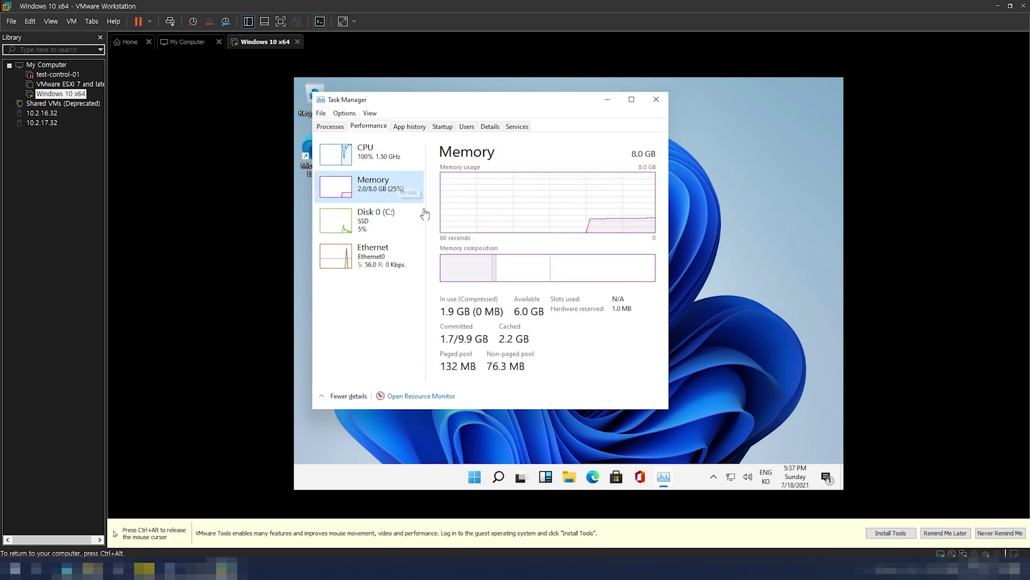
{"action": "left_click", "coordinate": [474, 477]}
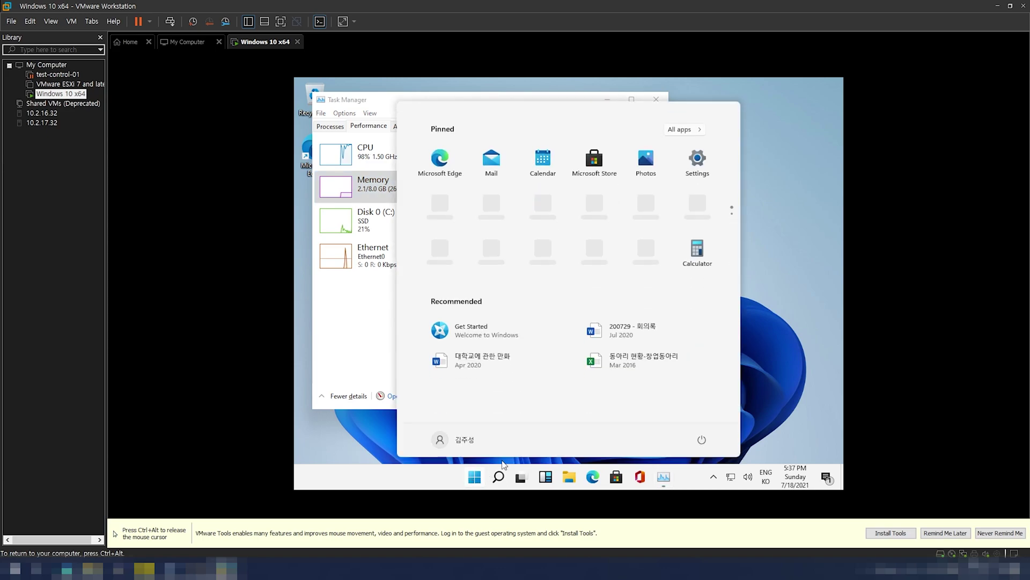
- Shut down the Windows 11 guest and release input back to the host
{"action": "left_click", "coordinate": [701, 440]}
{"action": "left_click", "coordinate": [702, 404]}
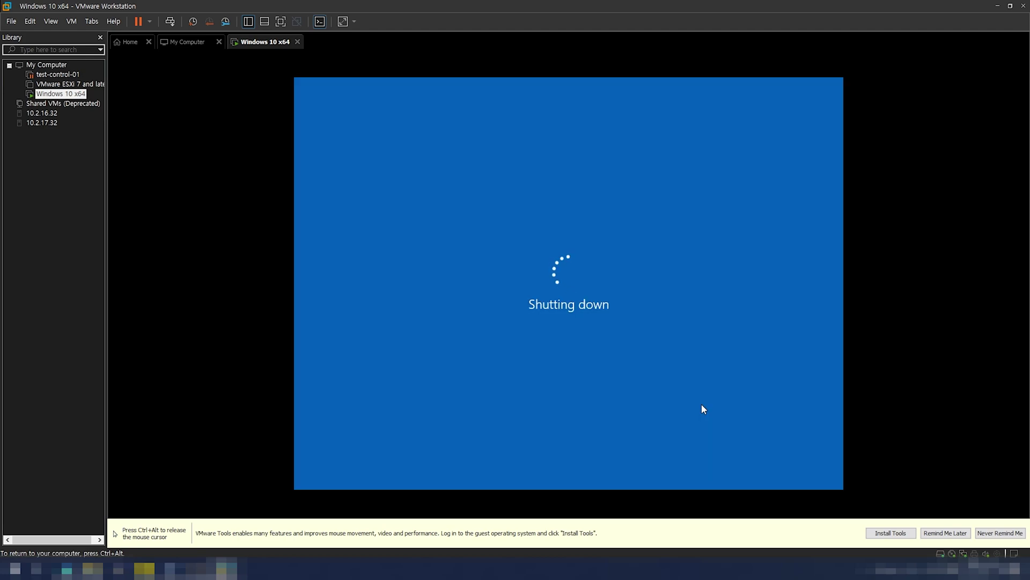
{"action": "key", "text": "ctrl+alt"}
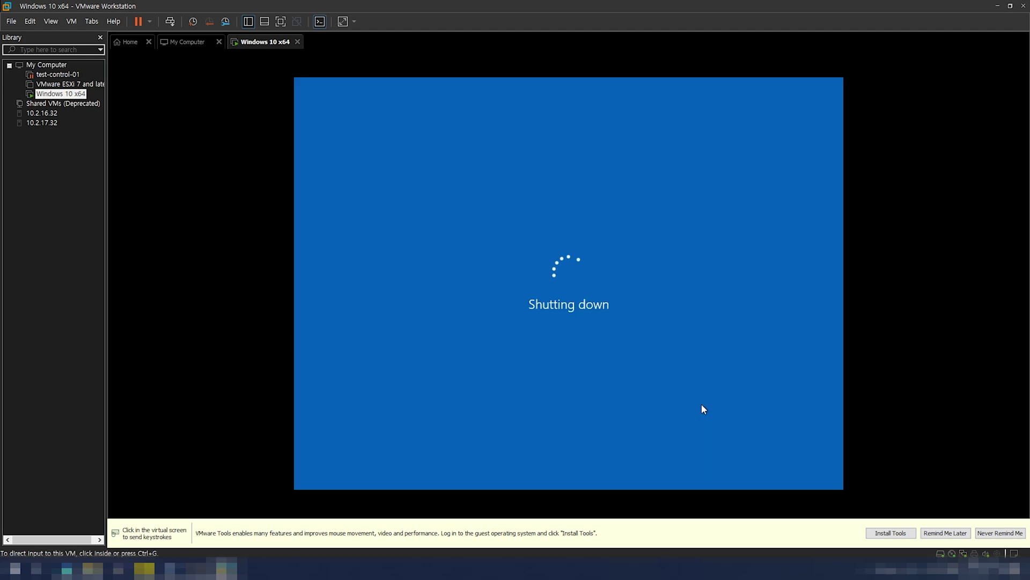